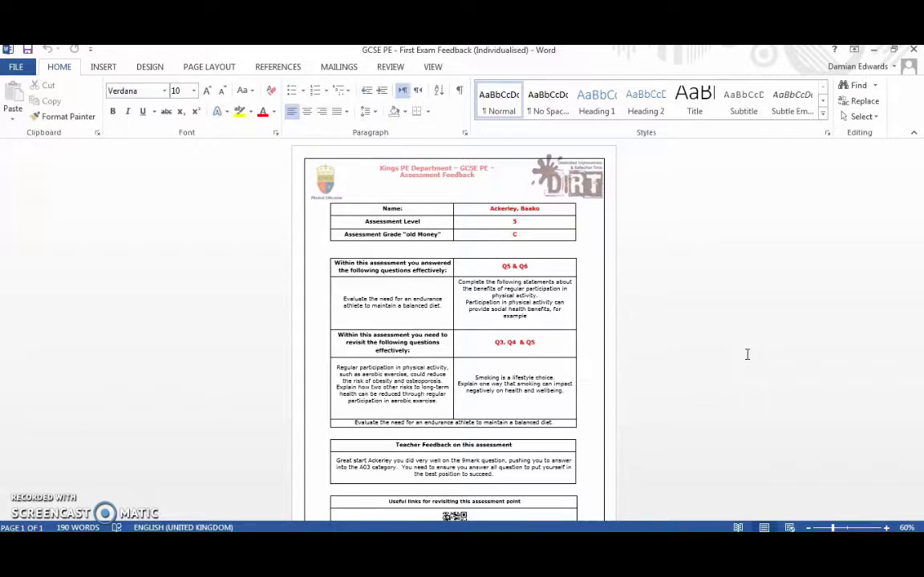
pyautogui.scroll(-1, 749, 354)
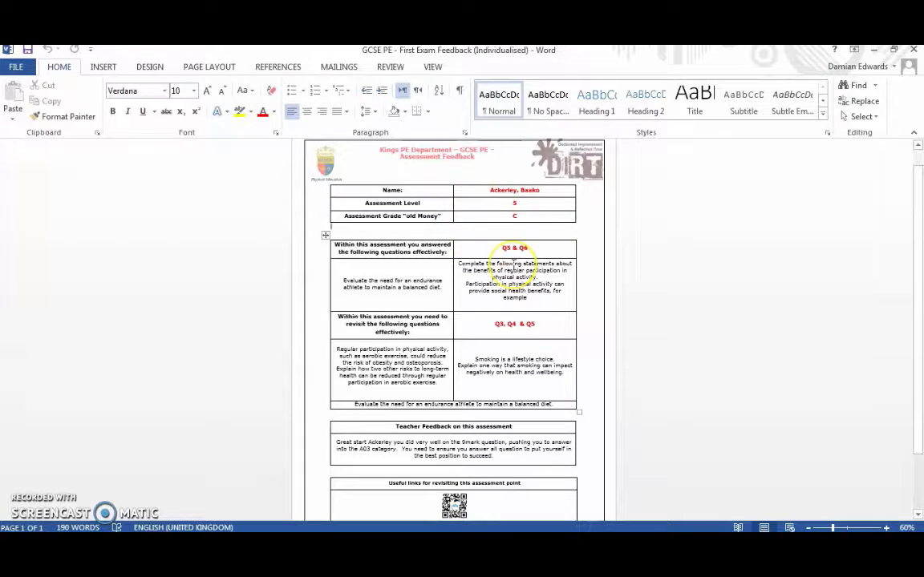
pyautogui.scroll(-3, 513, 265)
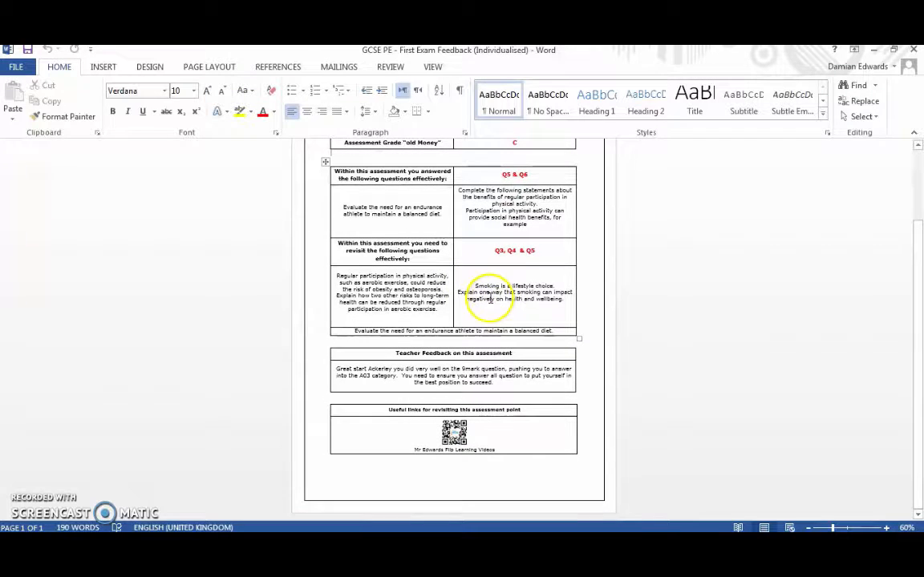
pyautogui.scroll(3, 485, 301)
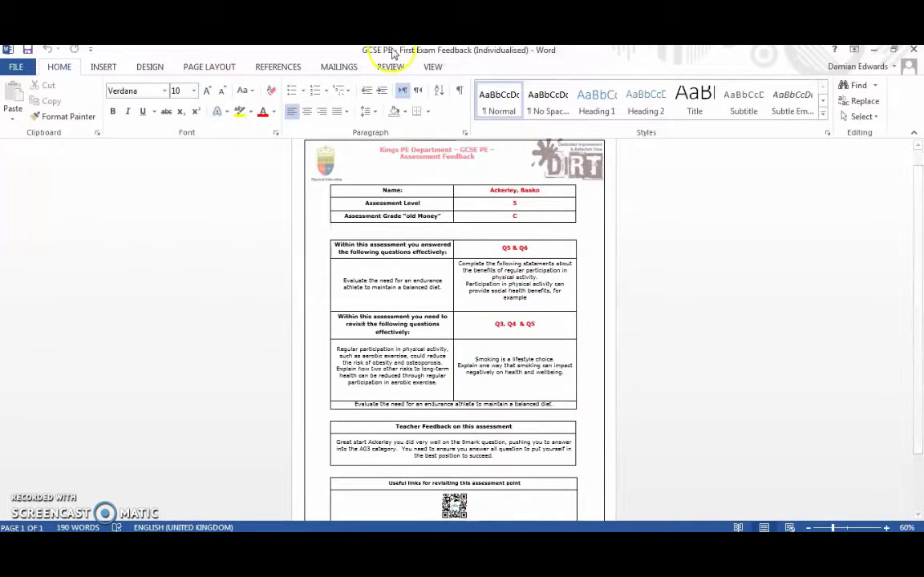
pyautogui.click(337, 67)
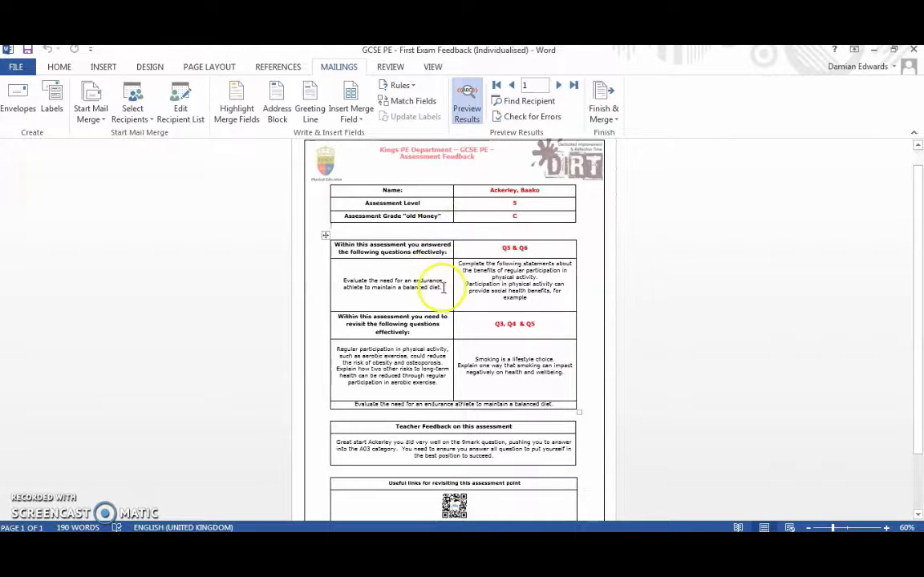
# Shade the two table rows covering the questions answered effectively, including their question texts, in light green
pyautogui.scroll(-3, 441, 289)
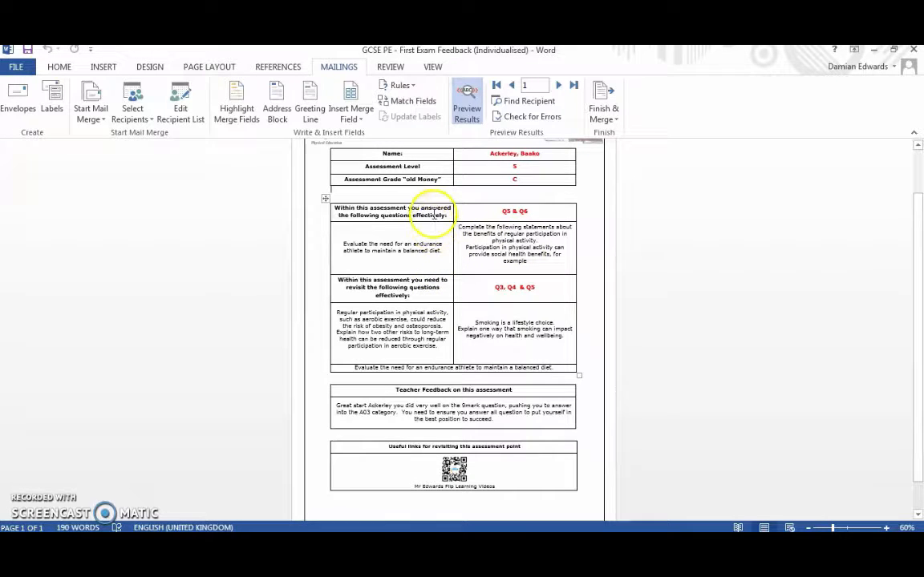
pyautogui.moveTo(434, 215); pyautogui.dragTo(481, 251)
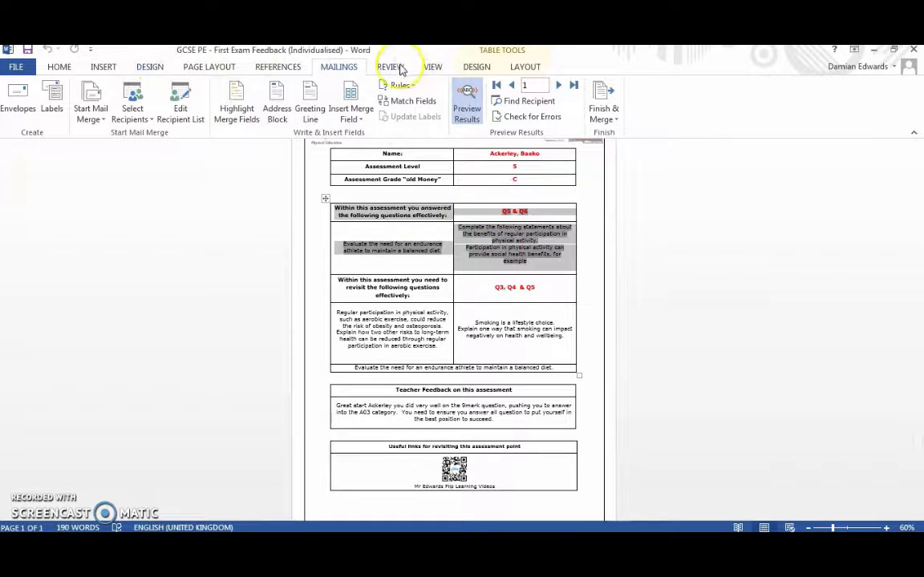
pyautogui.click(476, 68)
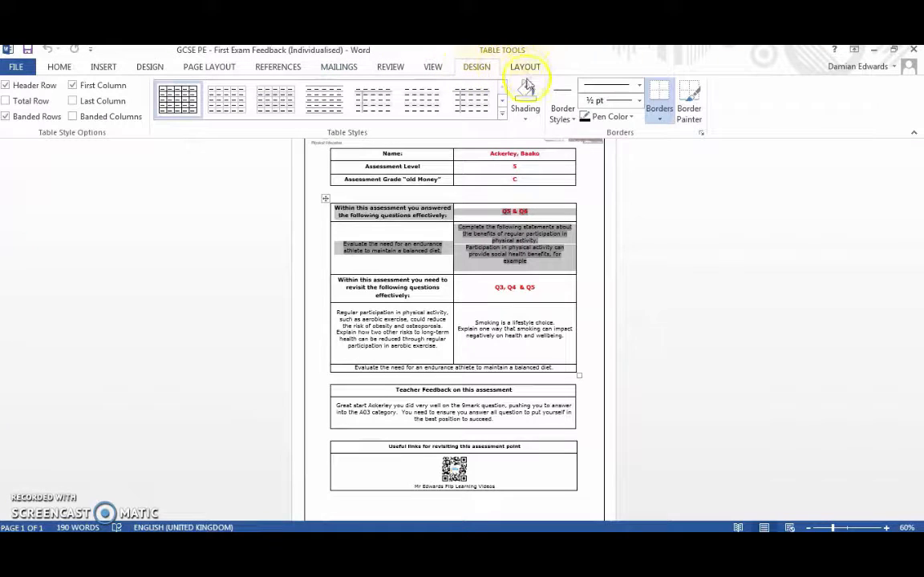
pyautogui.click(525, 115)
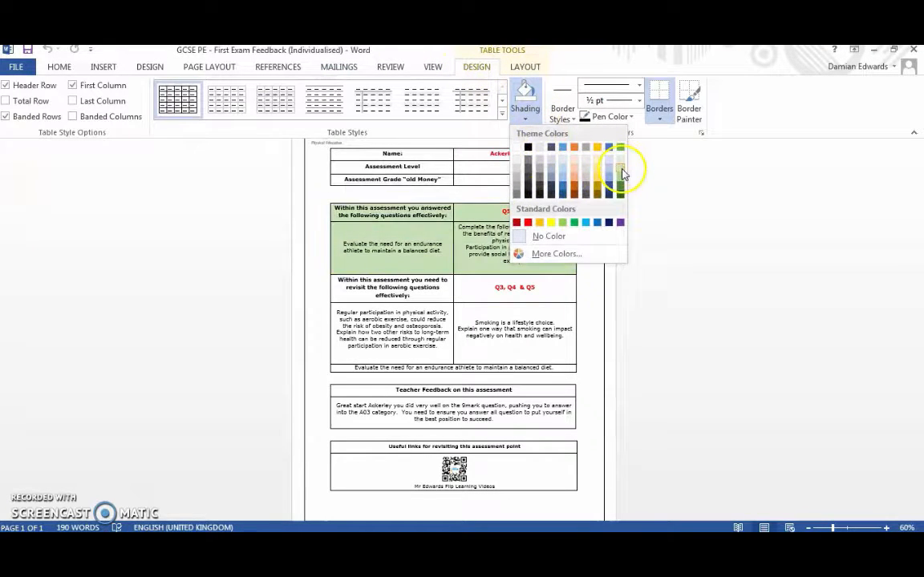
pyautogui.click(622, 174)
pyautogui.click(690, 262)
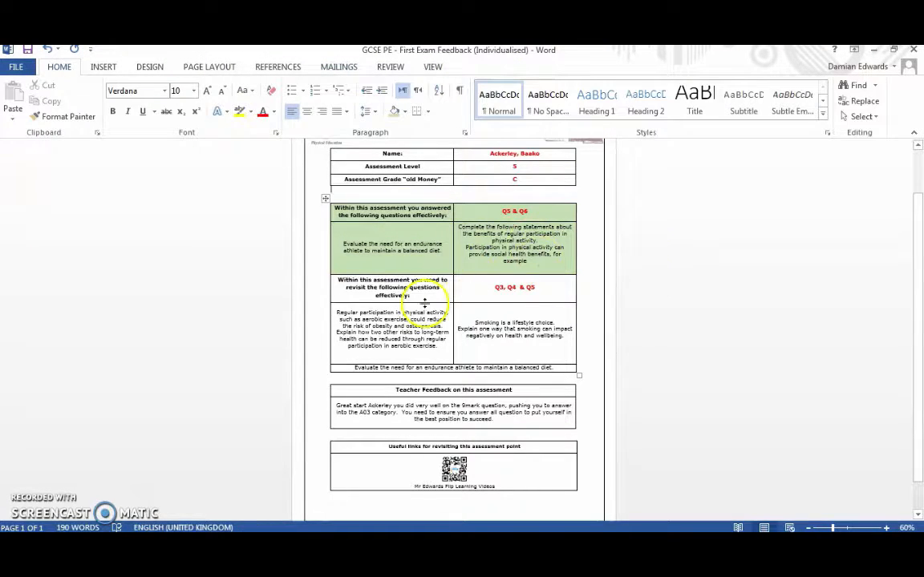
# Shade the "need to revisit" heading row and the question row directly below it in light orange
pyautogui.moveTo(384, 282); pyautogui.dragTo(495, 325)
pyautogui.click(477, 68)
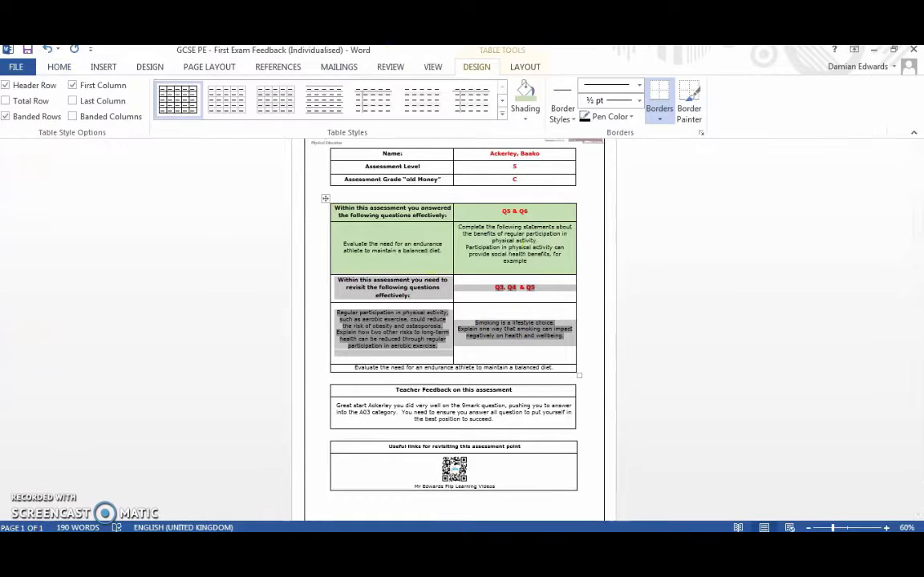
pyautogui.click(531, 117)
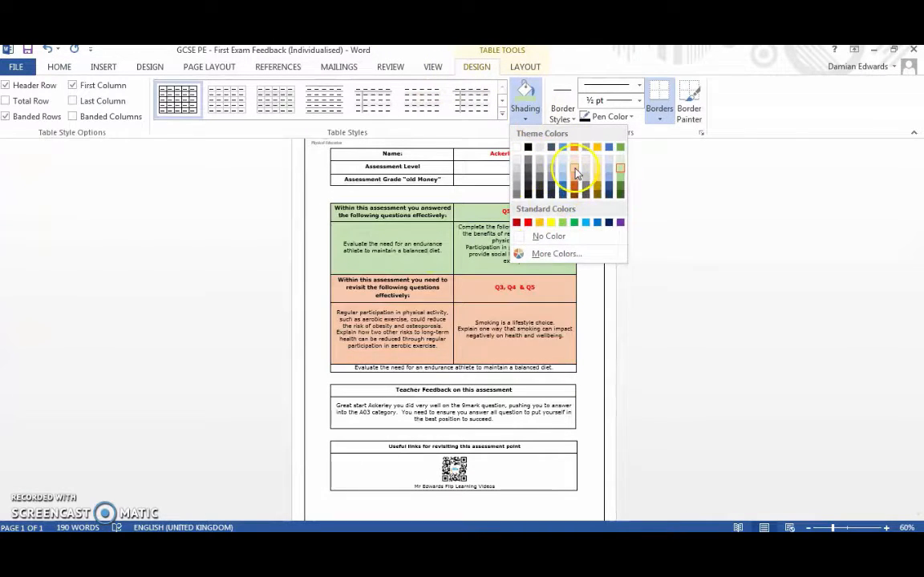
pyautogui.click(576, 173)
pyautogui.click(680, 272)
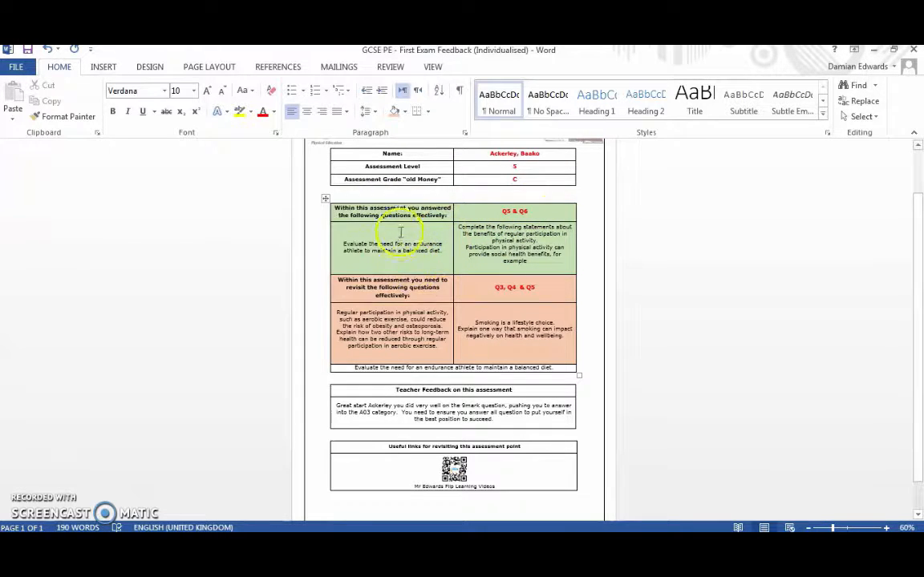
# Review the sheet's question cells, teacher feedback section and the QR code under the useful links
pyautogui.click(529, 211)
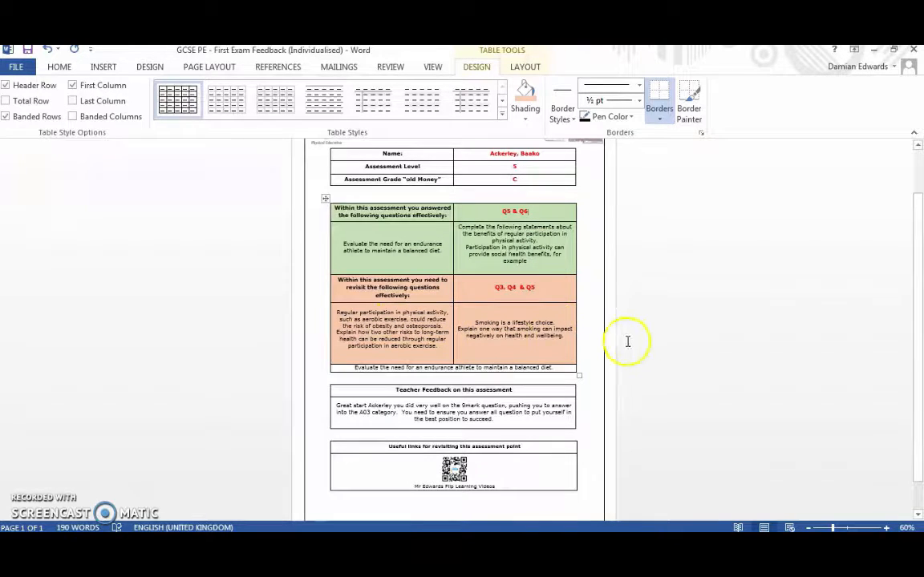
pyautogui.tripleClick(423, 323)
pyautogui.doubleClick(514, 337)
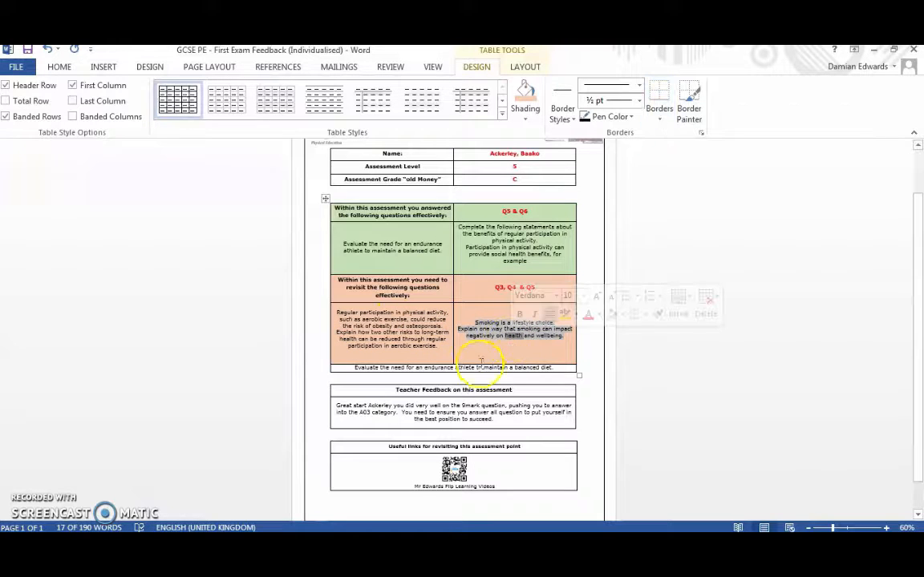
pyautogui.tripleClick(476, 370)
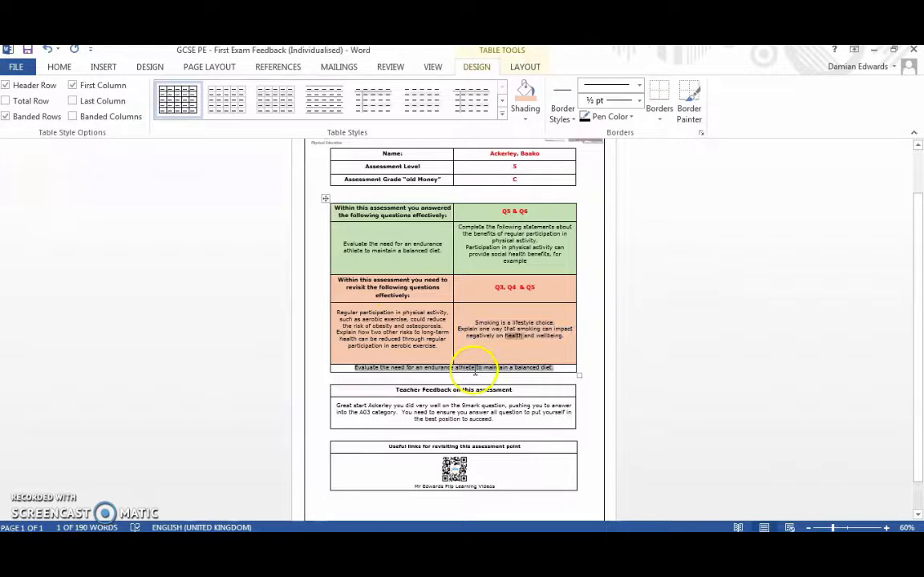
pyautogui.click(679, 380)
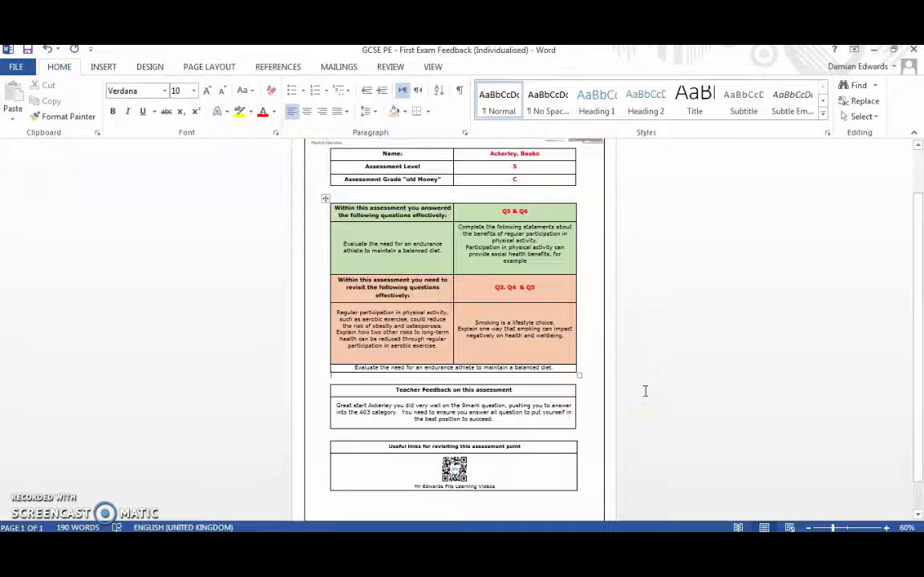
pyautogui.click(455, 378)
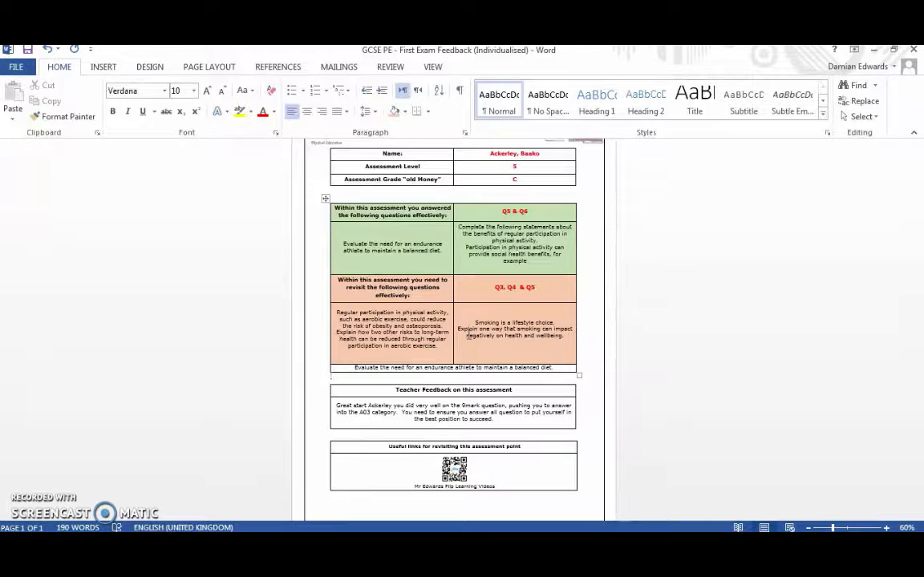
pyautogui.scroll(-2, 392, 357)
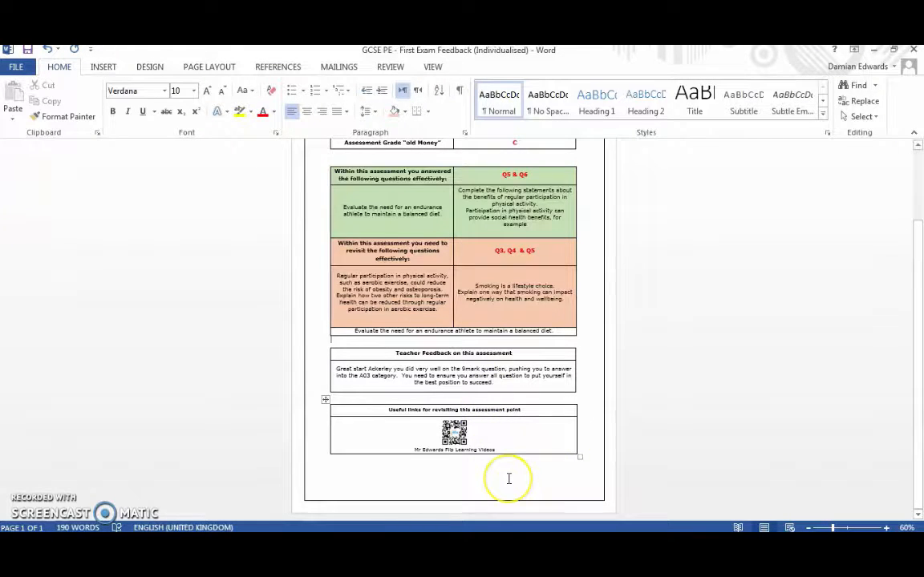
pyautogui.click(461, 437)
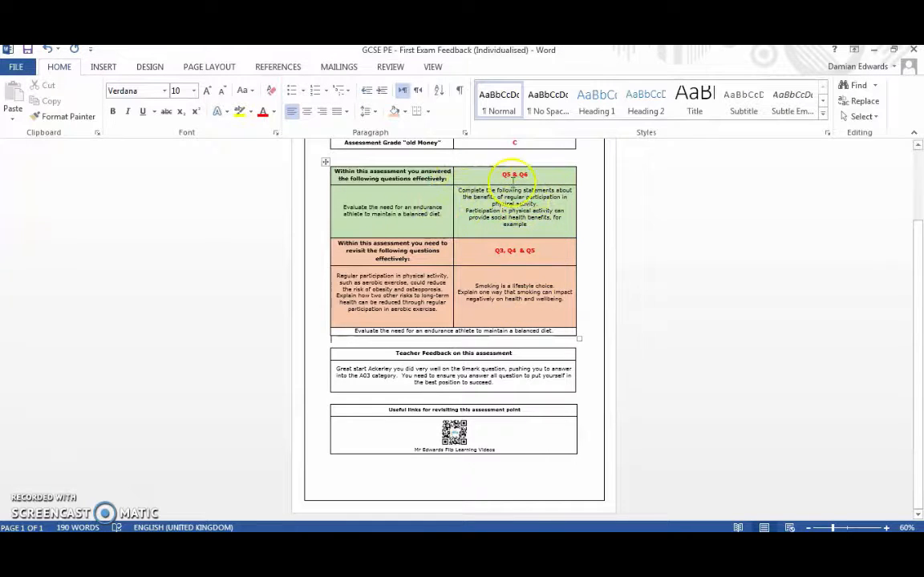
pyautogui.scroll(1, 582, 274)
pyautogui.scroll(2, 582, 274)
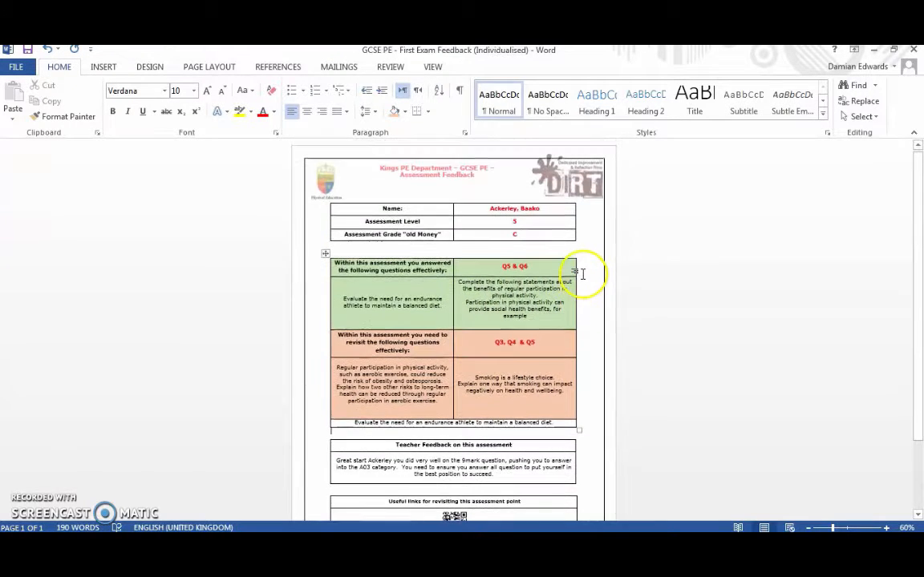
# Preview the merged feedback sheets one recipient at a time, from record 1 forward past record 10
pyautogui.click(340, 66)
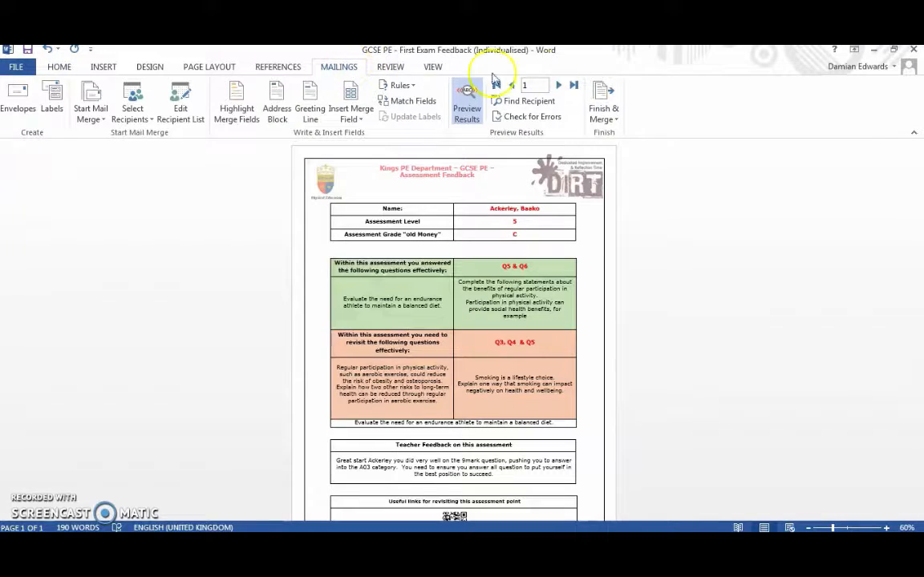
pyautogui.click(559, 85)
pyautogui.click(559, 85)
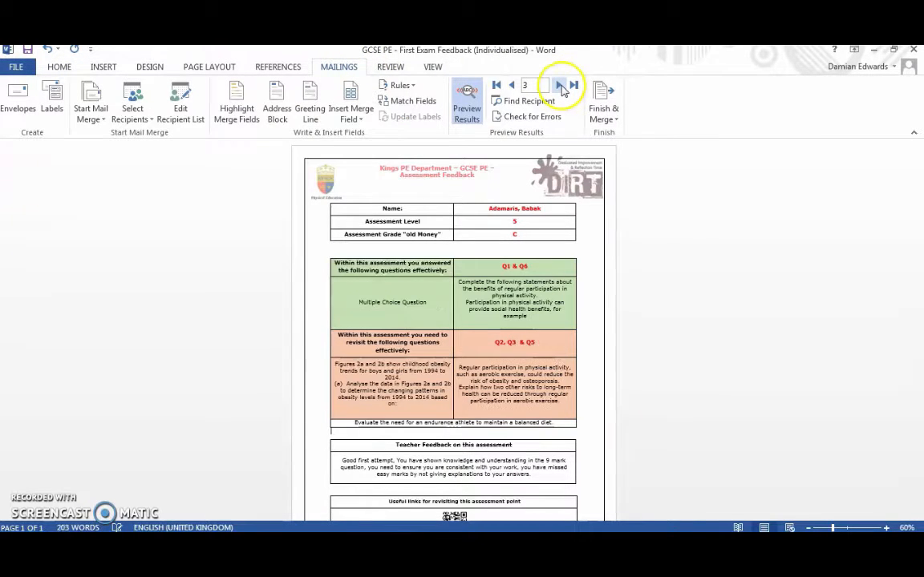
pyautogui.click(559, 85)
pyautogui.click(559, 85)
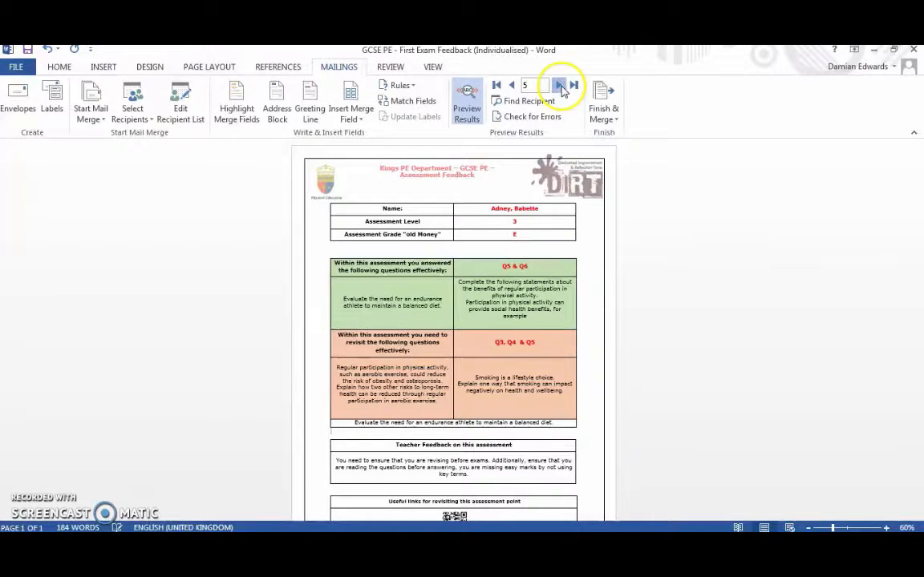
pyautogui.click(560, 85)
pyautogui.click(559, 85)
pyautogui.click(560, 85)
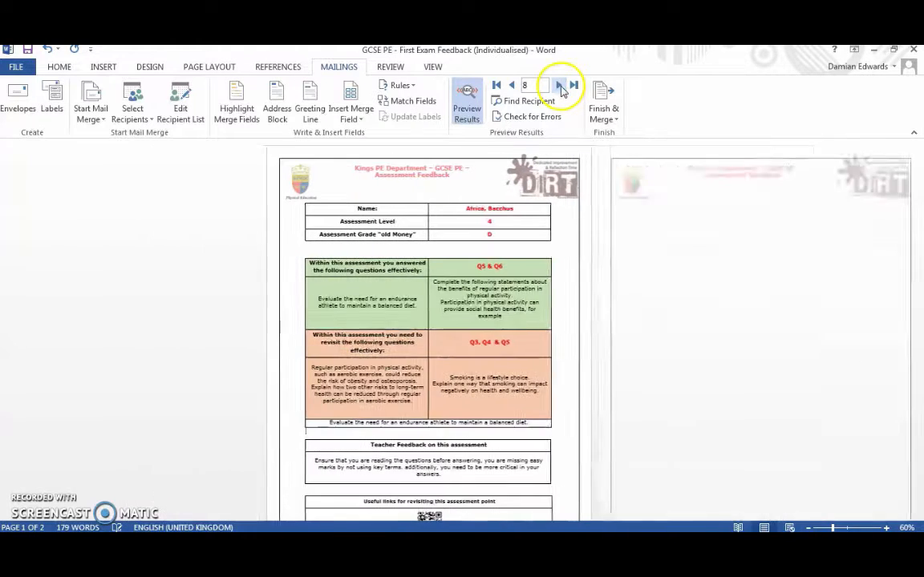
pyautogui.click(560, 85)
pyautogui.click(559, 85)
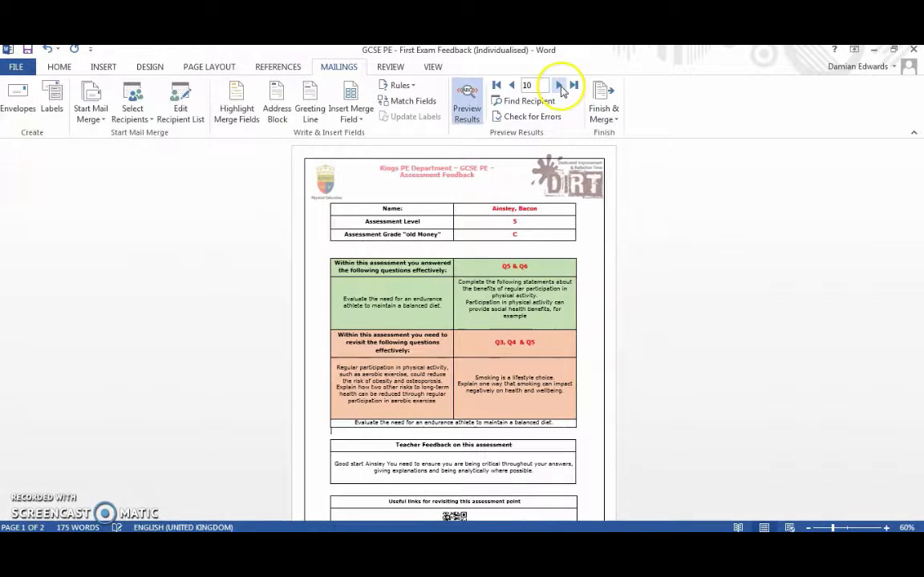
pyautogui.click(560, 85)
# Step back through the previewed recipients to record 1
pyautogui.click(512, 85)
pyautogui.click(511, 85)
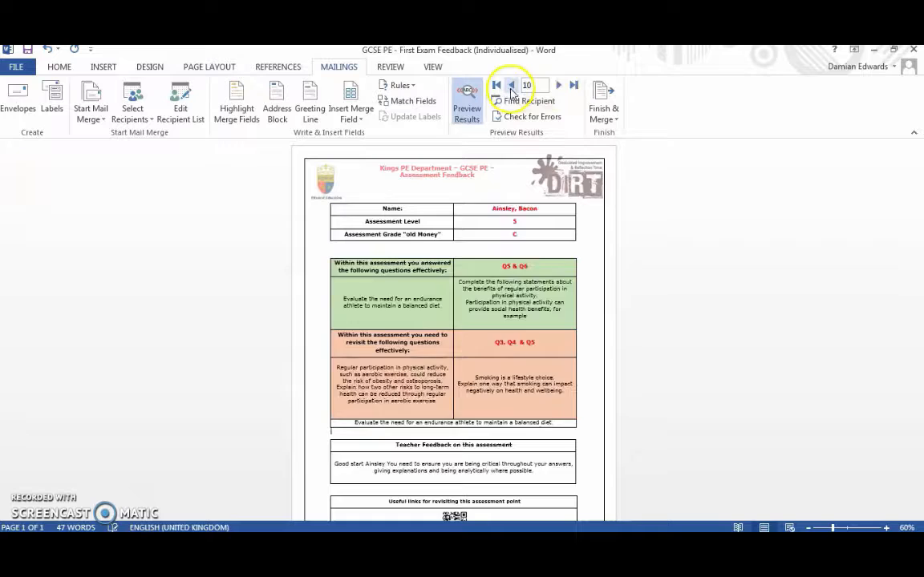
pyautogui.click(511, 85)
pyautogui.click(512, 85)
pyautogui.click(511, 85)
pyautogui.click(512, 85)
pyautogui.click(511, 85)
pyautogui.click(512, 85)
pyautogui.click(512, 85)
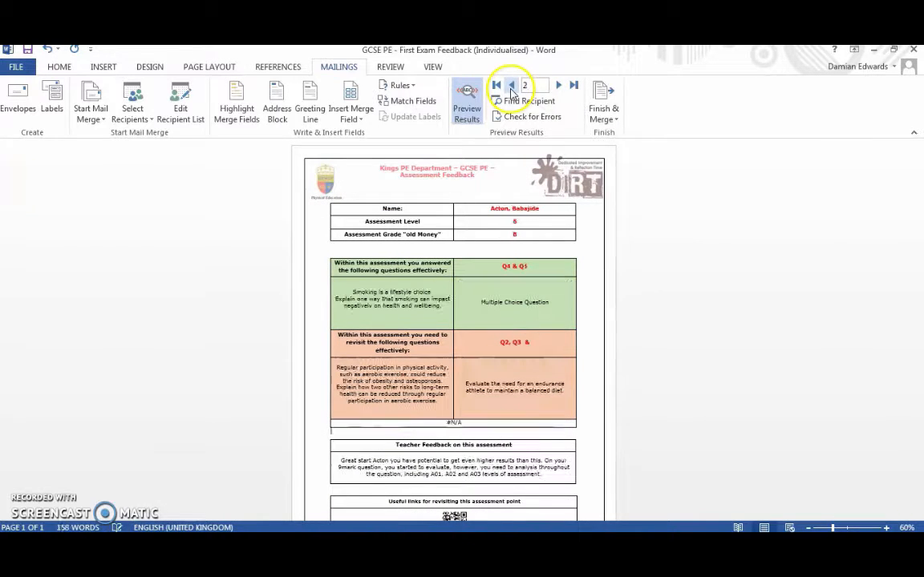
pyautogui.click(511, 85)
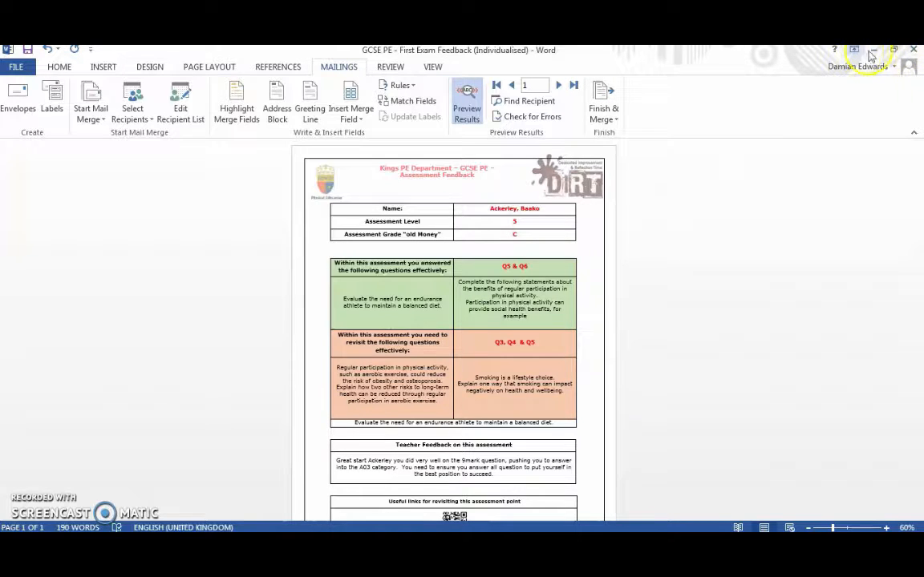
# Switch to the "GCSE PE - First Exam Feedback (Individualised) - Before - No Mail Merge" document and look over its blank feedback tables
pyautogui.click(912, 50)
pyautogui.scroll(-1, 480, 326)
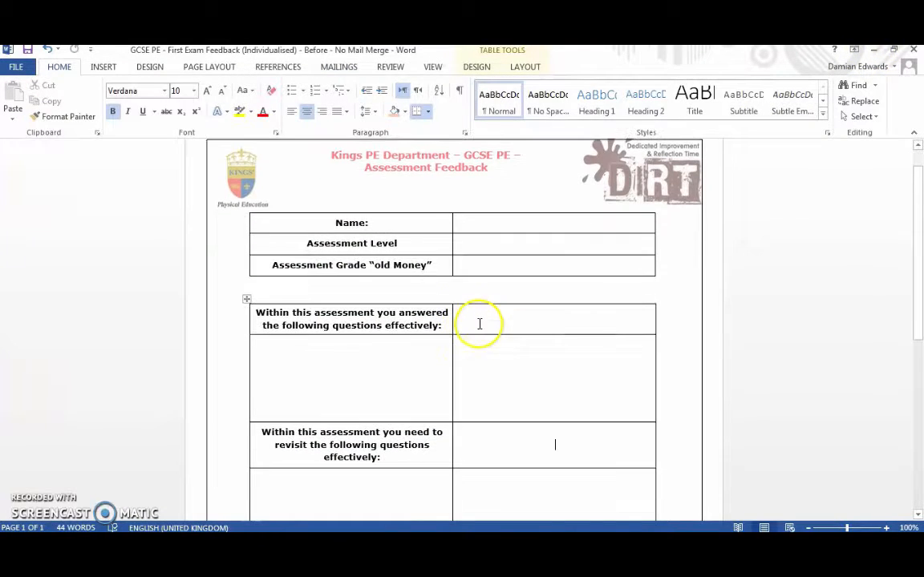
pyautogui.scroll(-2, 480, 324)
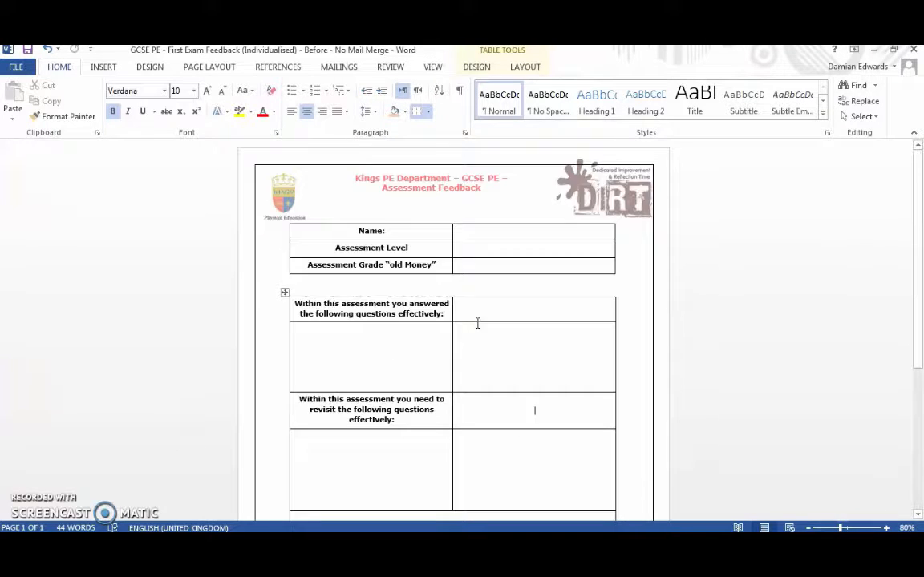
pyautogui.scroll(-3, 477, 323)
pyautogui.scroll(-4, 475, 322)
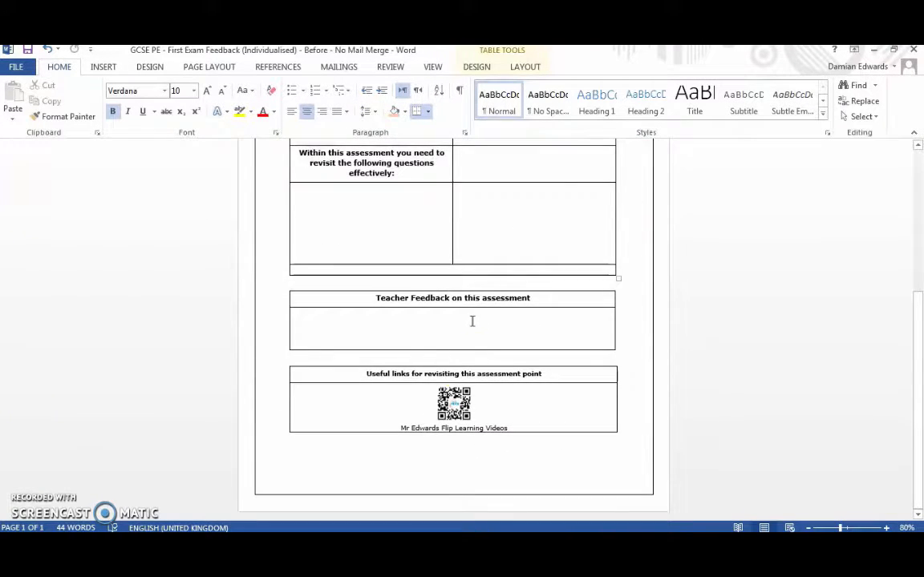
pyautogui.scroll(7, 465, 352)
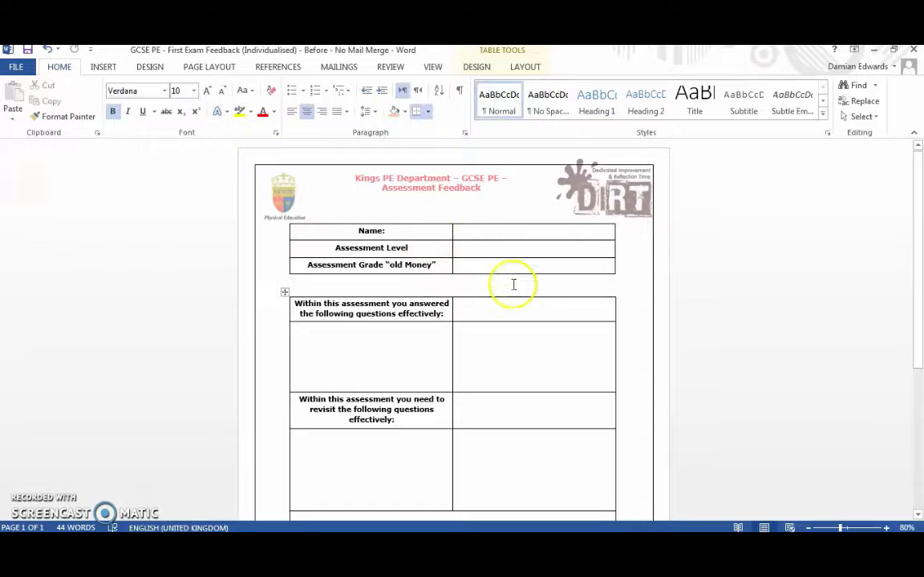
# Delete the entire Assessment Grade "old Money" row from the table with the name and assessment level
pyautogui.scroll(-2, 461, 266)
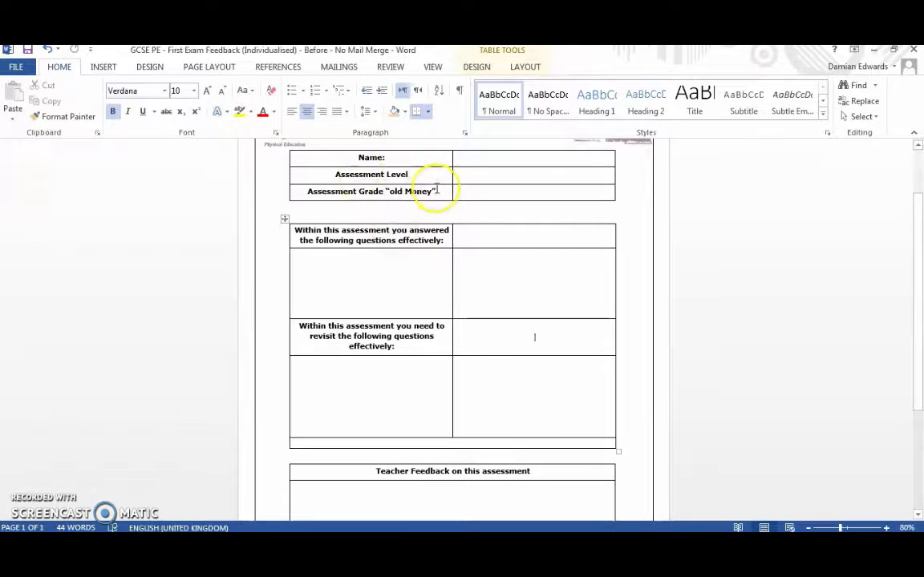
pyautogui.moveTo(401, 191); pyautogui.dragTo(488, 195)
pyautogui.press('BackSpace')
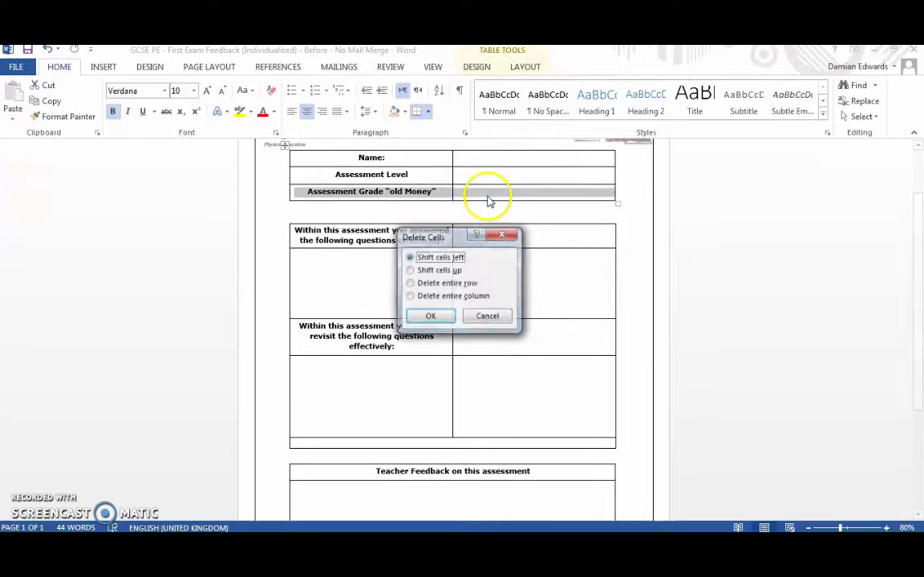
pyautogui.click(454, 285)
pyautogui.click(430, 317)
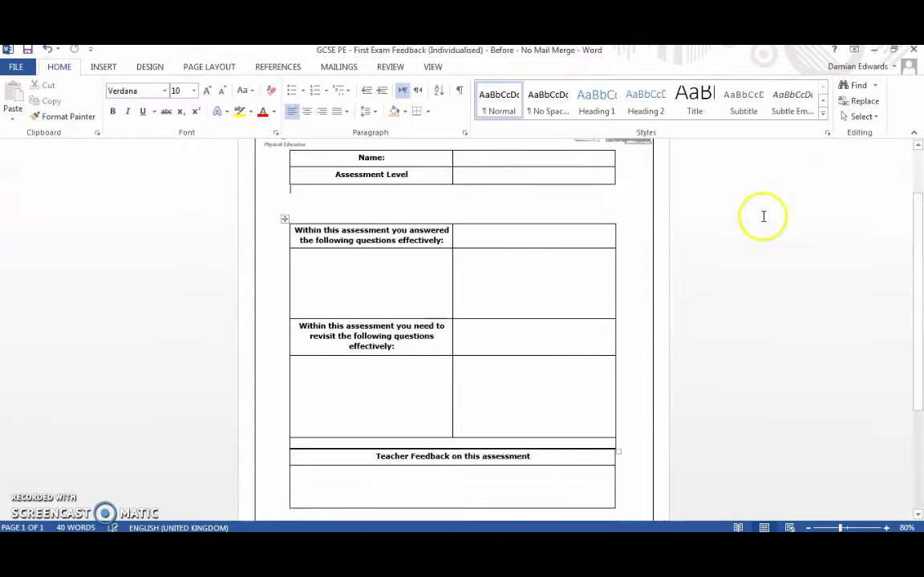
# Undo the deletion of the Assessment Grade "old Money" row and look over the feedback template down to the useful links table
pyautogui.scroll(2, 687, 216)
pyautogui.scroll(-5, 377, 361)
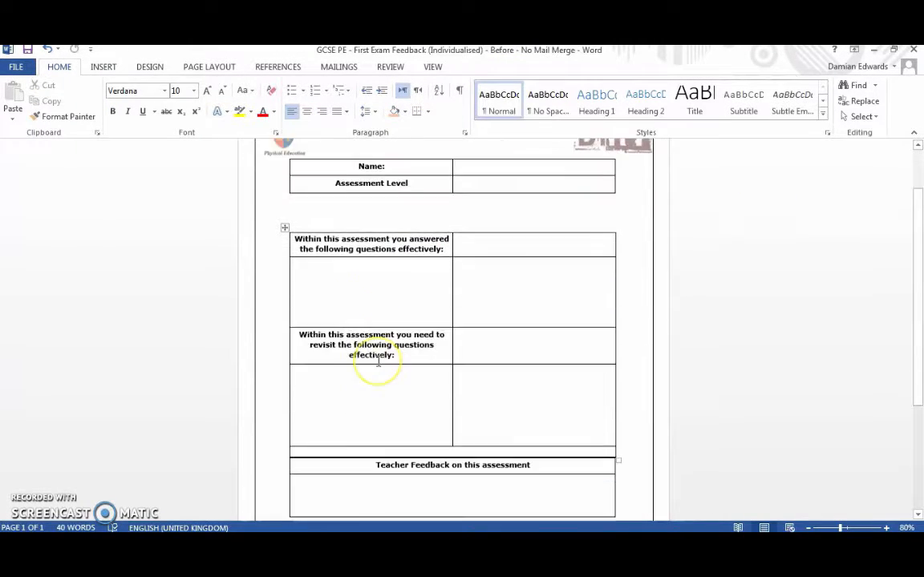
pyautogui.scroll(5, 421, 261)
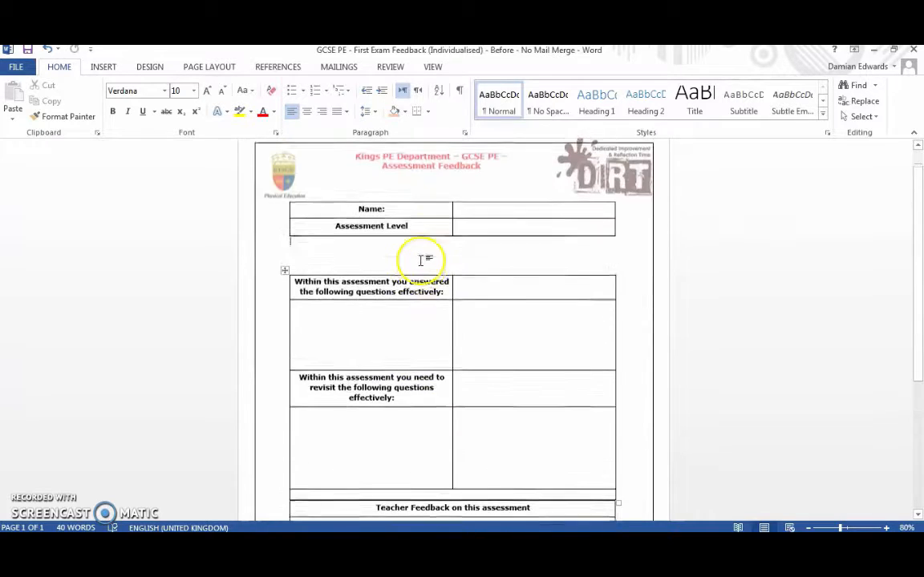
pyautogui.hotkey('ctrl', 'z')
pyautogui.scroll(-2, 421, 261)
pyautogui.scroll(-3, 421, 260)
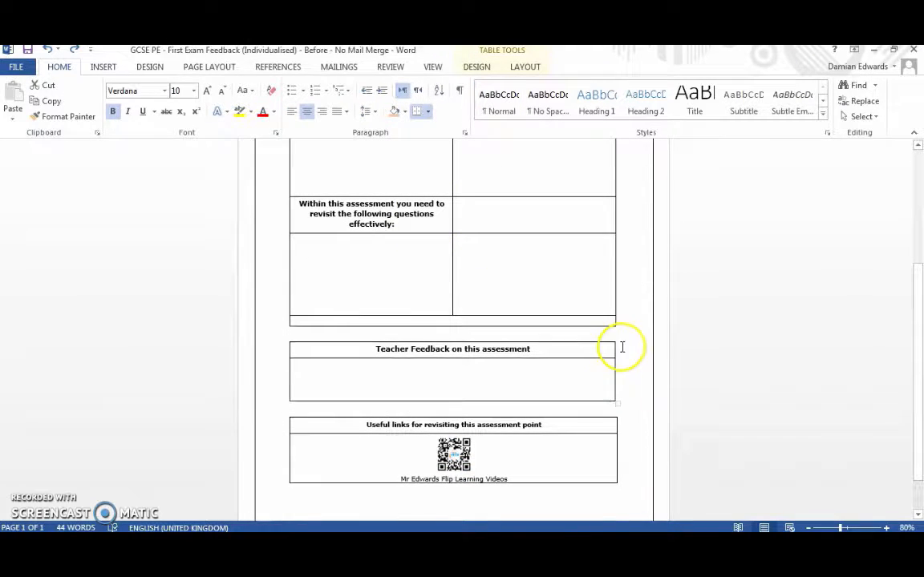
pyautogui.click(613, 337)
pyautogui.scroll(5, 540, 290)
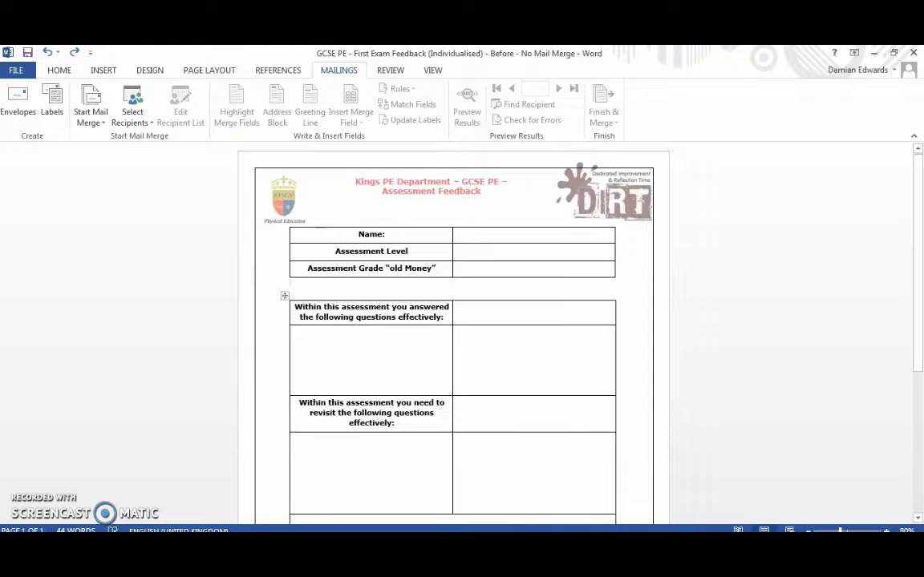
# Open the "GCSE - Feedback - Before Mail Merge" workbook from the CPD - Website > Mail Merge - Assessment Template folder on the desktop and maximise it
pyautogui.rightClick(485, 553)
pyautogui.click(529, 484)
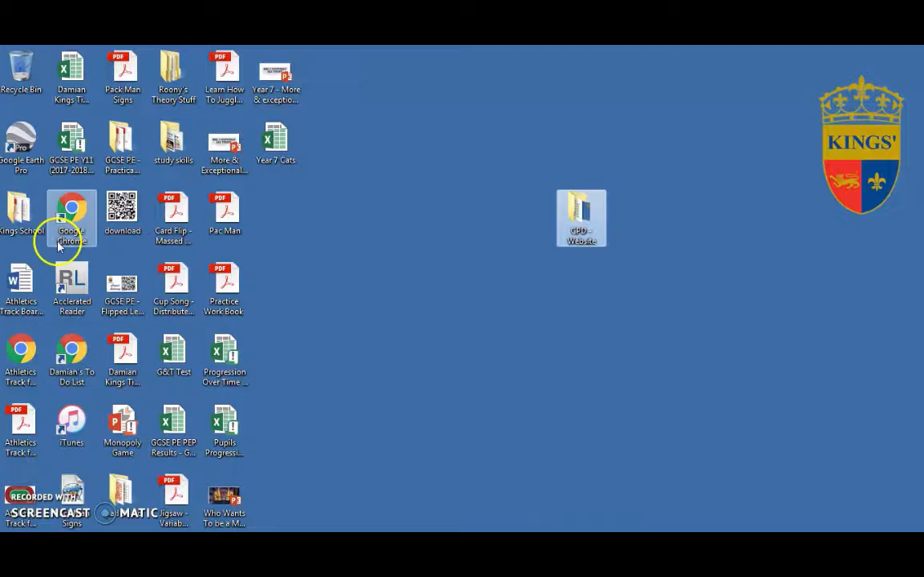
pyautogui.doubleClick(573, 213)
pyautogui.doubleClick(173, 133)
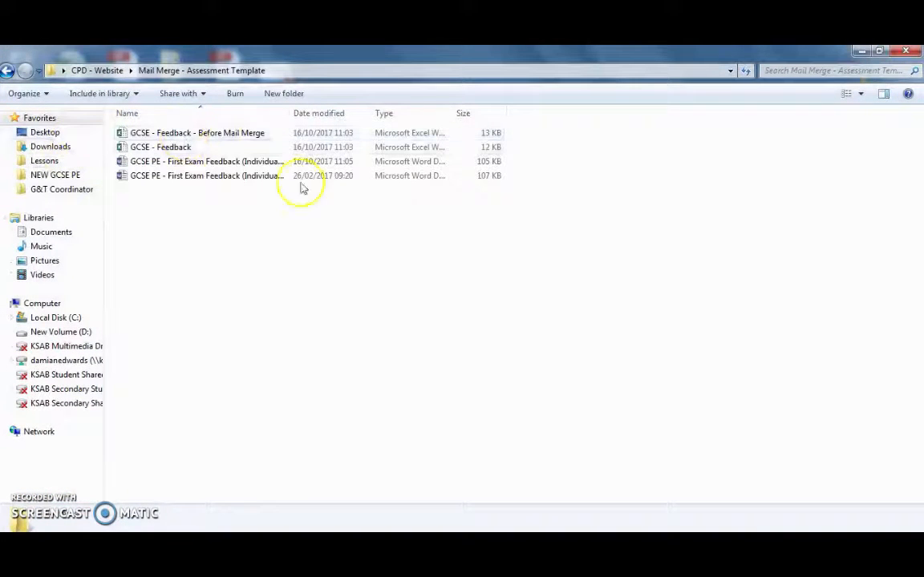
pyautogui.doubleClick(263, 138)
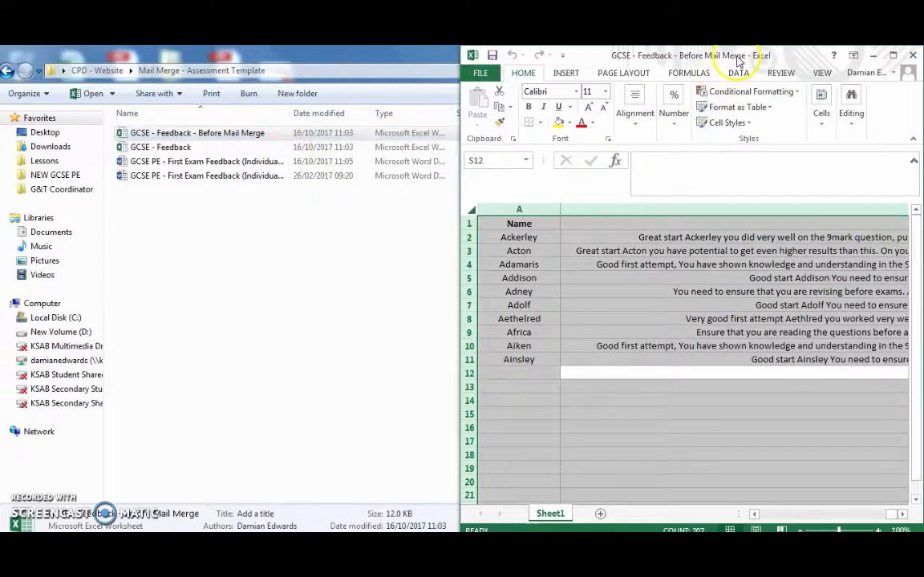
pyautogui.doubleClick(738, 62)
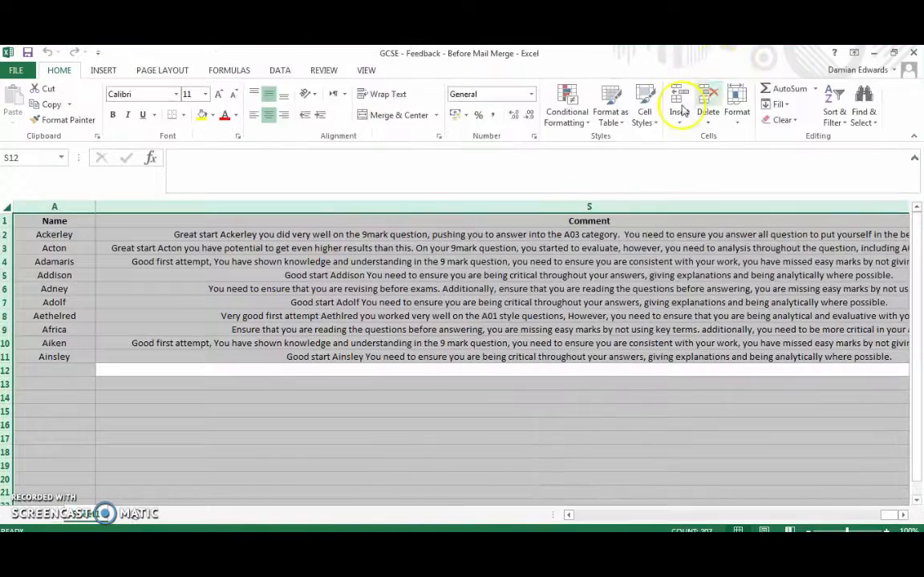
# Examine the workbook's first column headings, from Name and Result through the grades and positive questions to Positive Question 1 Written
pyautogui.click(491, 287)
pyautogui.click(54, 221)
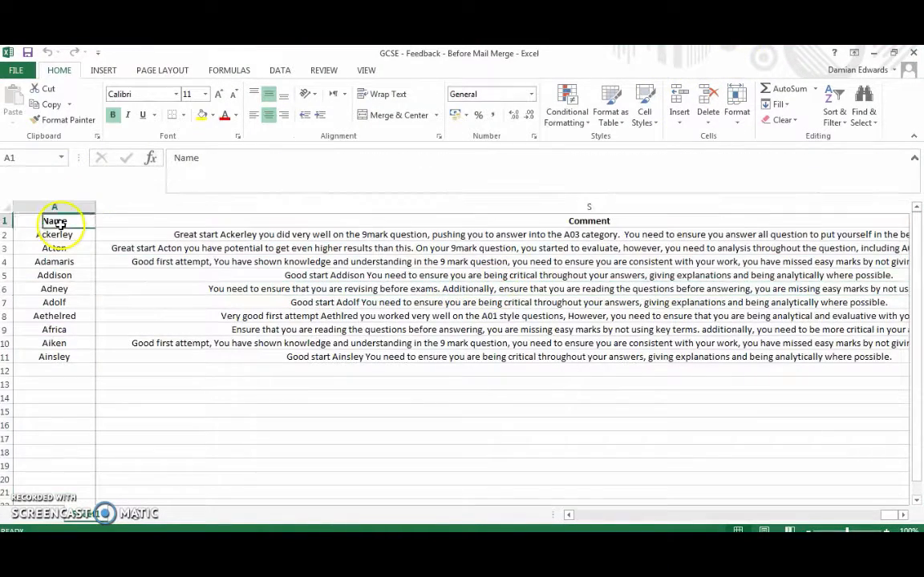
pyautogui.click(368, 224)
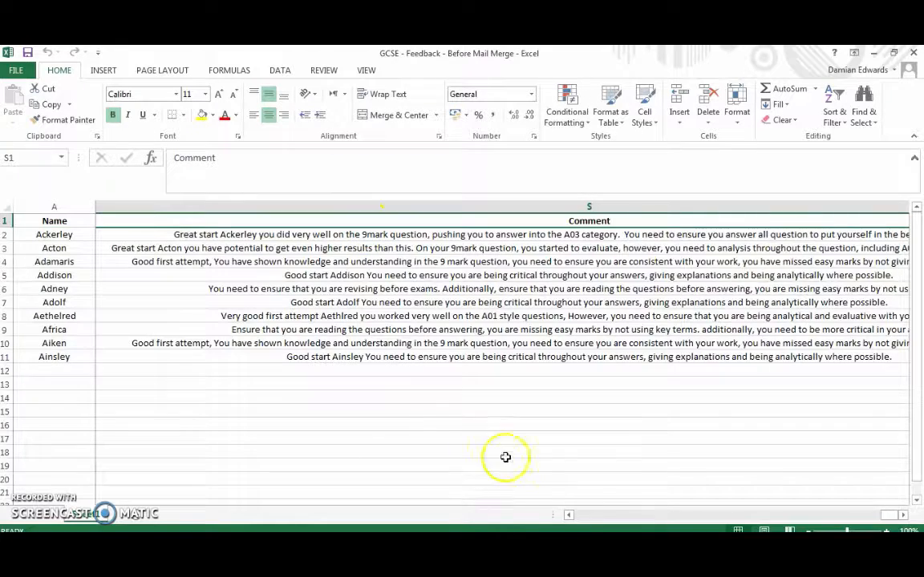
pyautogui.click(583, 515)
pyautogui.click(583, 520)
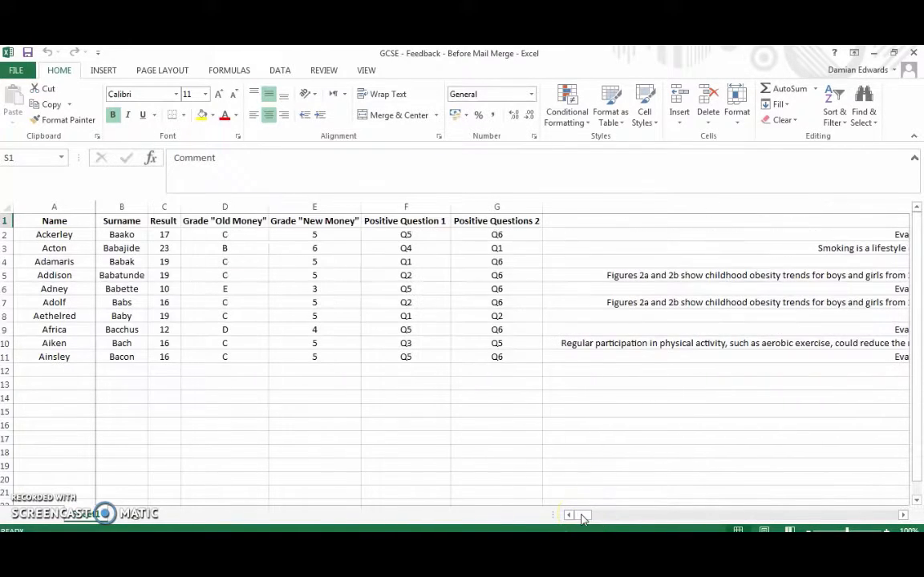
pyautogui.click(162, 220)
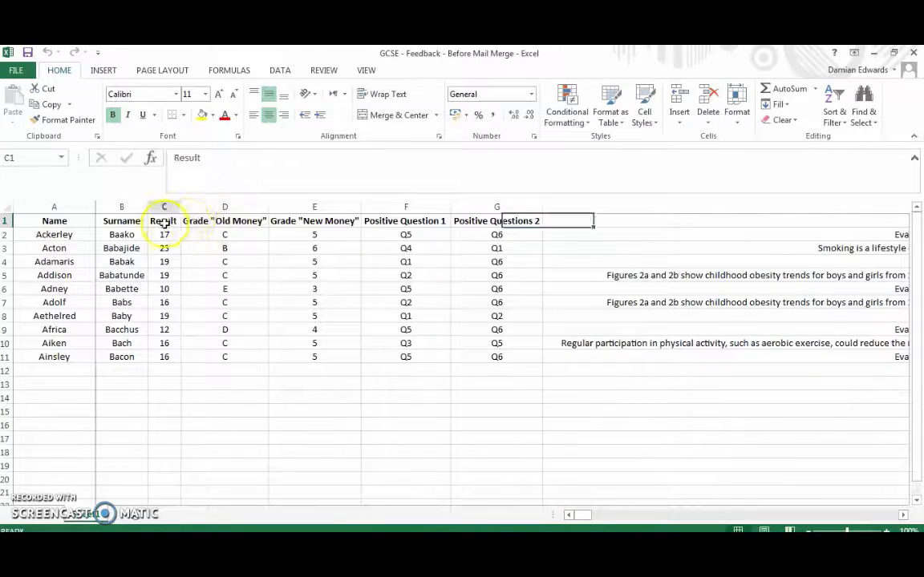
pyautogui.click(231, 221)
pyautogui.press('Right')
pyautogui.press('Right')
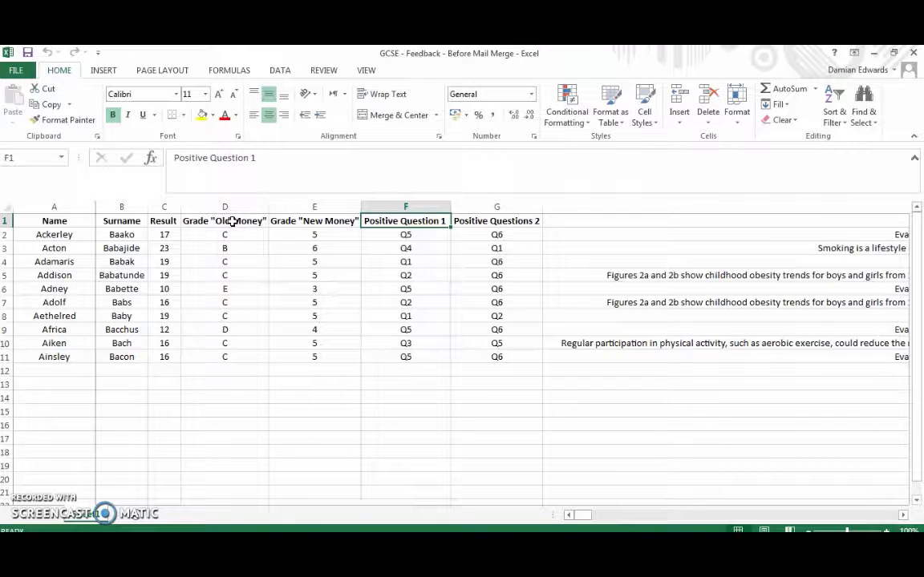
pyautogui.press('Right')
pyautogui.press('Right')
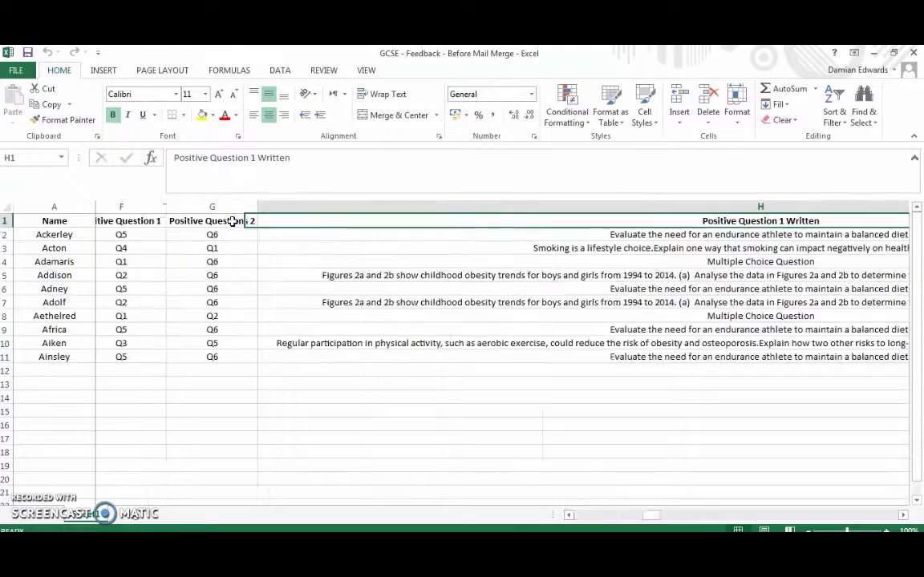
# Go through the remaining headings in row 1, from the written positive questions and questions needing work to Comment
pyautogui.press('Left')
pyautogui.press('Left')
pyautogui.press('Right')
pyautogui.press('Right')
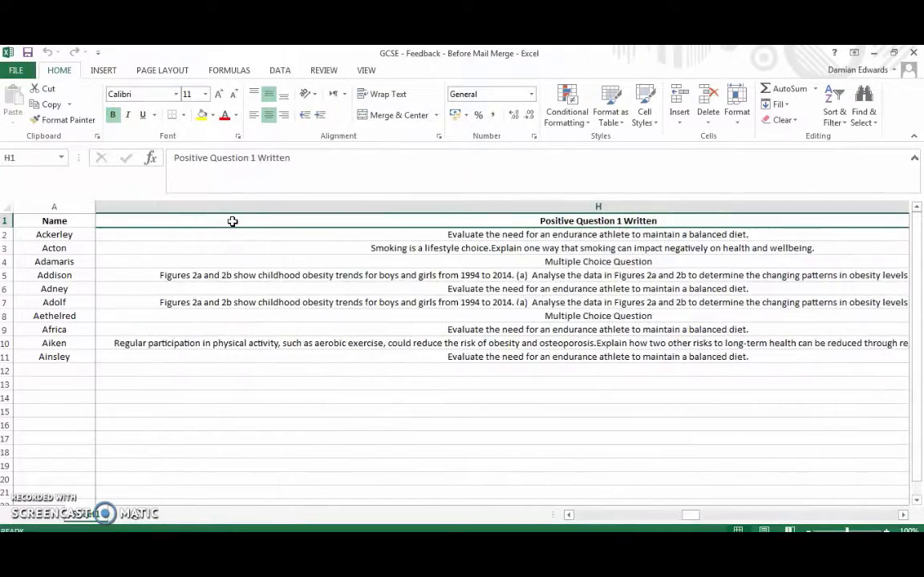
pyautogui.press('Right')
pyautogui.press('Right')
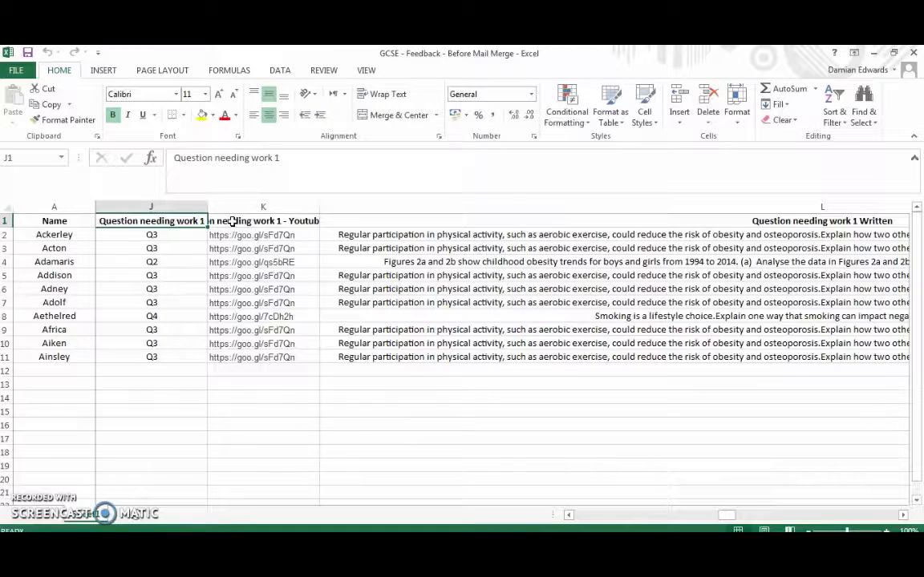
pyautogui.press('Right')
pyautogui.press('Right')
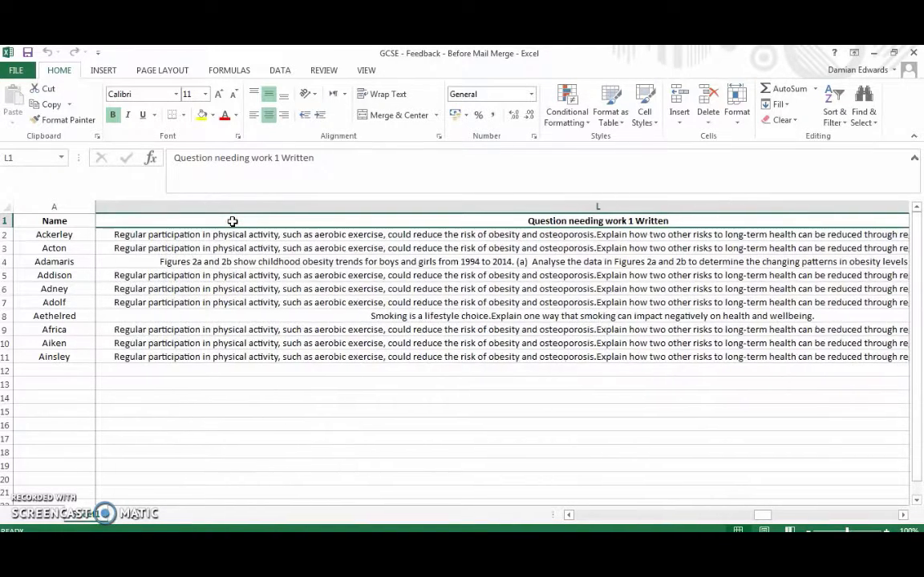
pyautogui.press('Right')
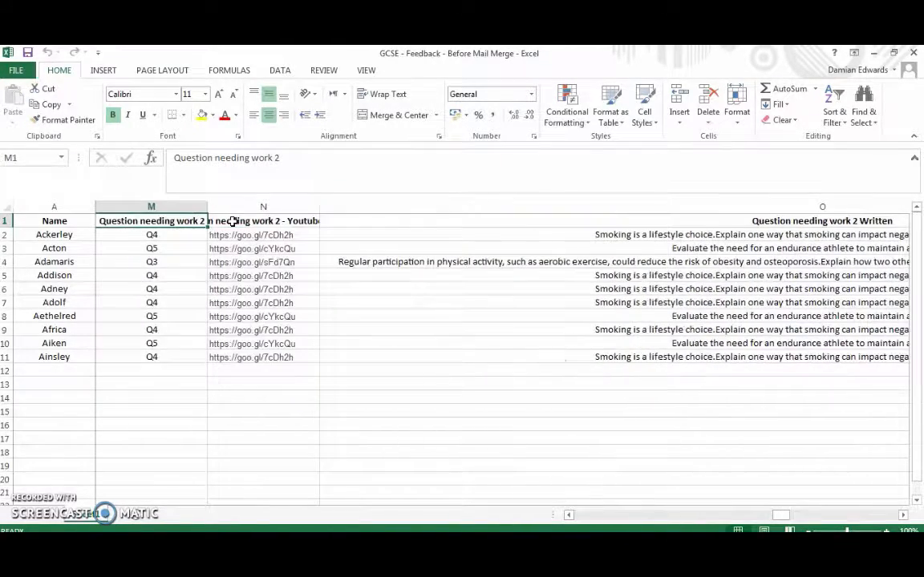
pyautogui.press('Right')
pyautogui.press('Right')
pyautogui.press('Right')
pyautogui.press('Right')
pyautogui.press('Right')
pyautogui.press('Right')
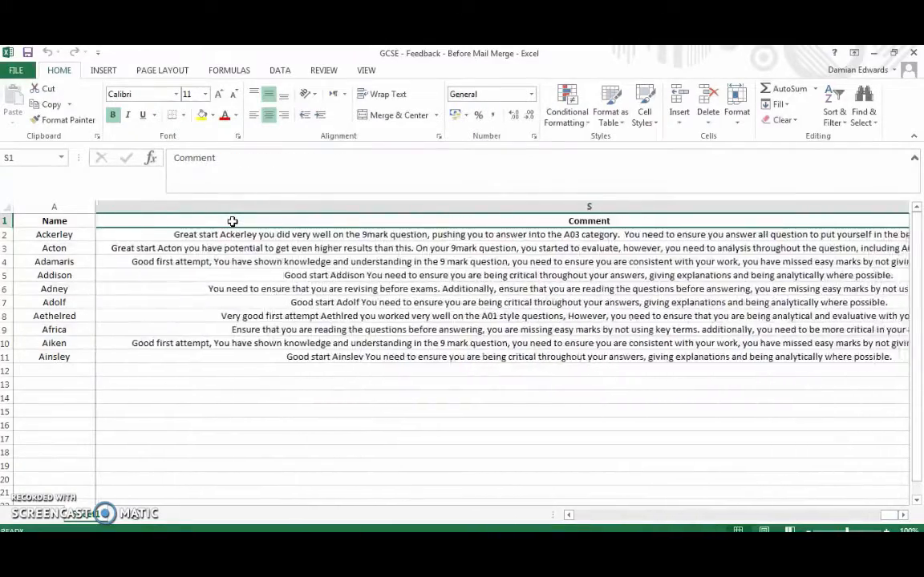
pyautogui.press('Right')
pyautogui.press('Right')
# Go back along the heading row to the Name heading in cell A1
pyautogui.press('Left')
pyautogui.press('Left')
pyautogui.press('Left')
pyautogui.press('Left')
pyautogui.press('Left')
pyautogui.press('Left')
pyautogui.press('Left')
pyautogui.press('Left')
pyautogui.press('Left')
pyautogui.press('Left')
pyautogui.press('Left')
pyautogui.press('Left')
pyautogui.press('Left')
pyautogui.press('Left')
pyautogui.press('Left')
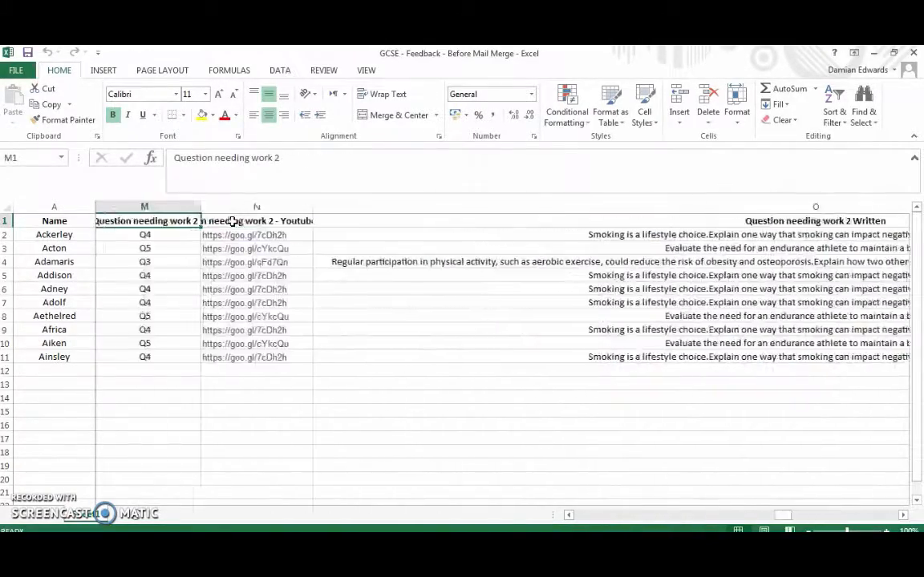
pyautogui.press('Left')
pyautogui.press('Left')
pyautogui.press('Left')
pyautogui.press('Left')
pyautogui.press('Left')
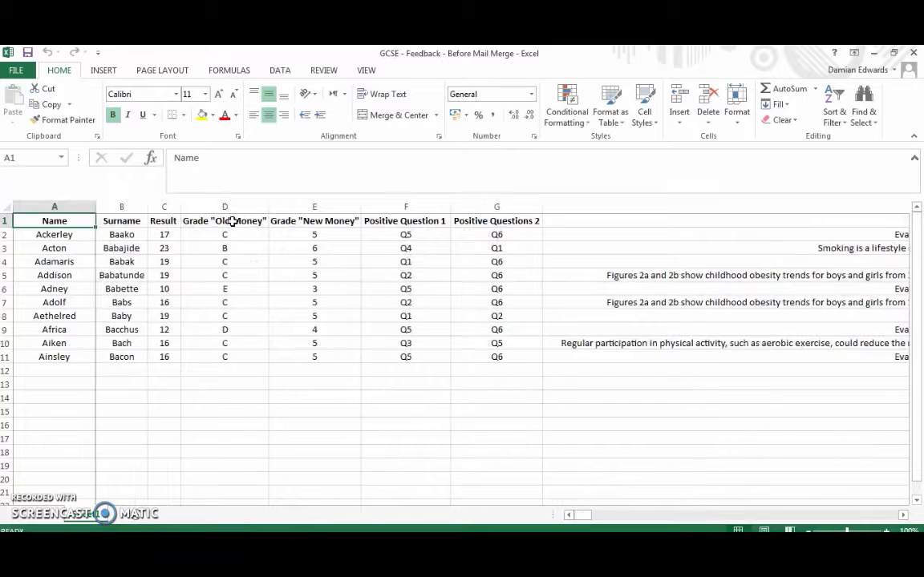
# Examine the first pupil's entries in row 2, from the name to the Positive Question 1 Written column
pyautogui.press('Down')
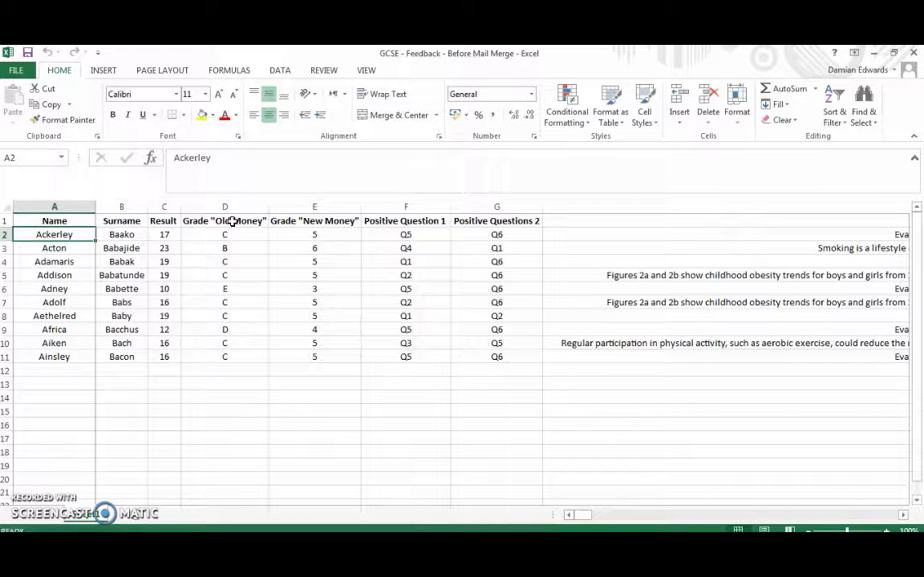
pyautogui.press('Right')
pyautogui.press('Right')
pyautogui.press('Right')
pyautogui.press('Right')
pyautogui.press('Right')
pyautogui.press('Right')
pyautogui.press('Left')
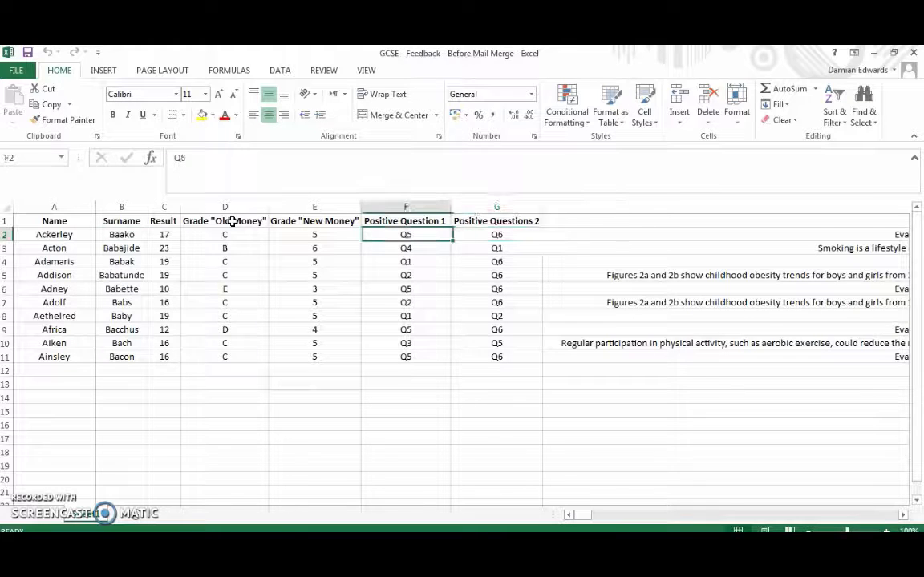
pyautogui.press('Right')
pyautogui.press('Right')
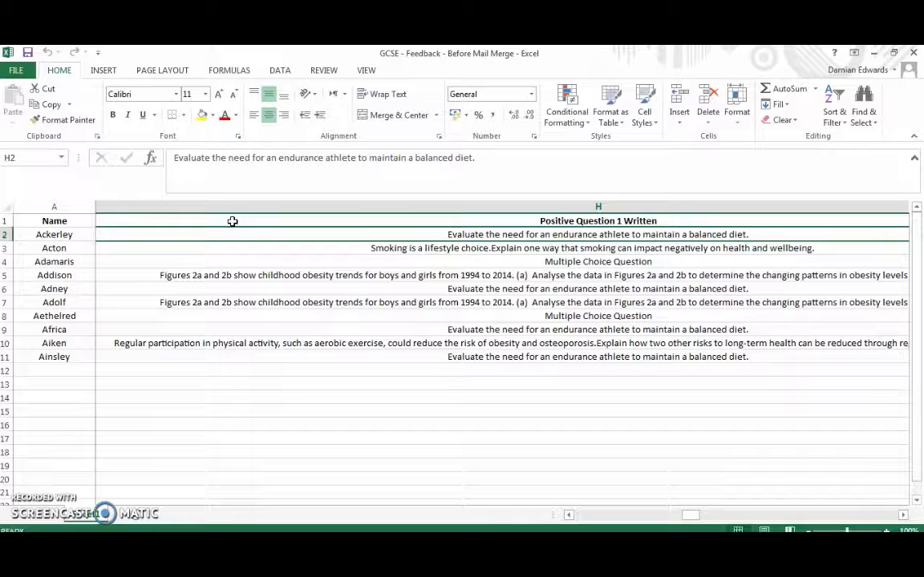
# Look down the Positive Question 1 Written entries to row 10 and return to the Name column
pyautogui.press('Down')
pyautogui.press('Down')
pyautogui.press('Down')
pyautogui.press('Down')
pyautogui.press('Down')
pyautogui.press('Down')
pyautogui.press('Down')
pyautogui.press('Down')
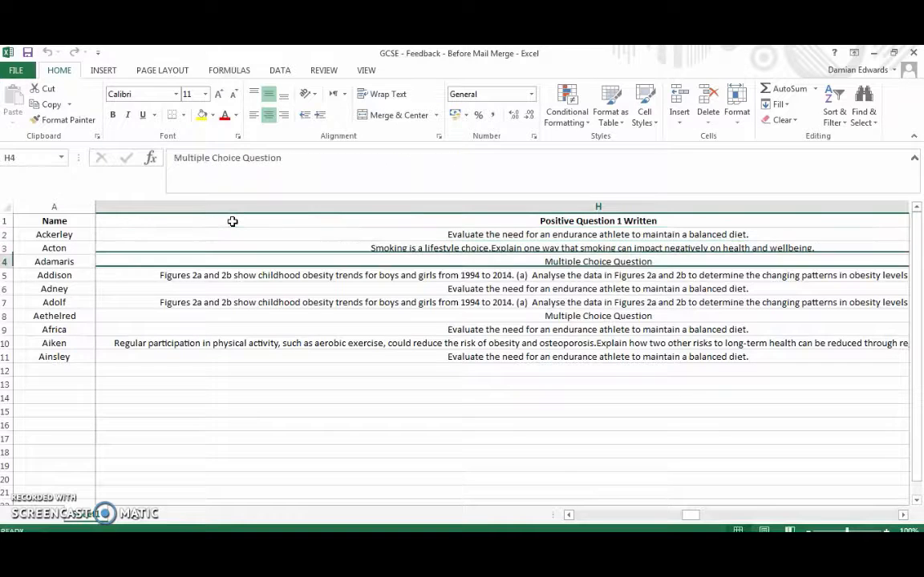
pyautogui.press('Left')
pyautogui.press('Left')
pyautogui.press('Left')
pyautogui.press('Left')
pyautogui.press('Left')
pyautogui.press('Left')
pyautogui.press('Left')
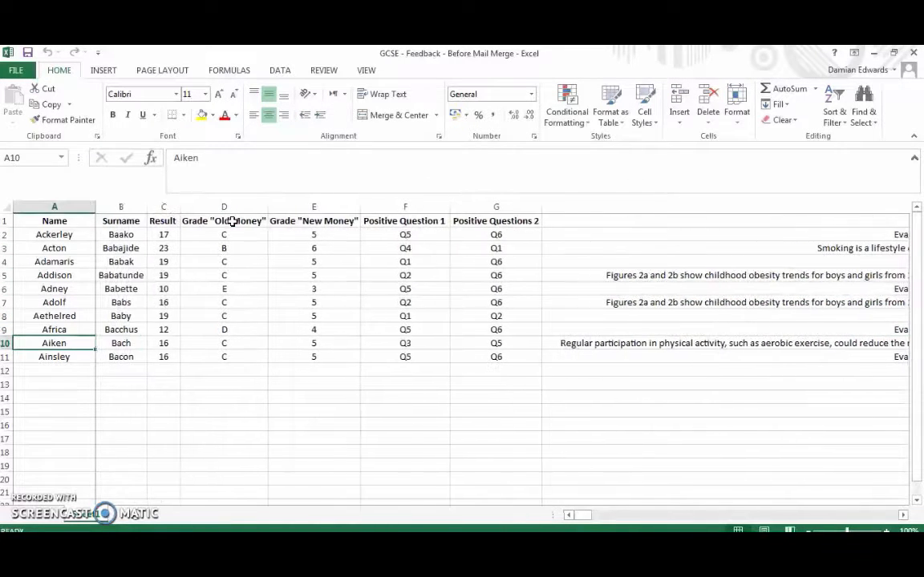
# Close the feedback workbook and switch to the "GCSE PE - First Exam Feedback (Individualised) - Before - No Mail Merge" Word document
pyautogui.click(291, 397)
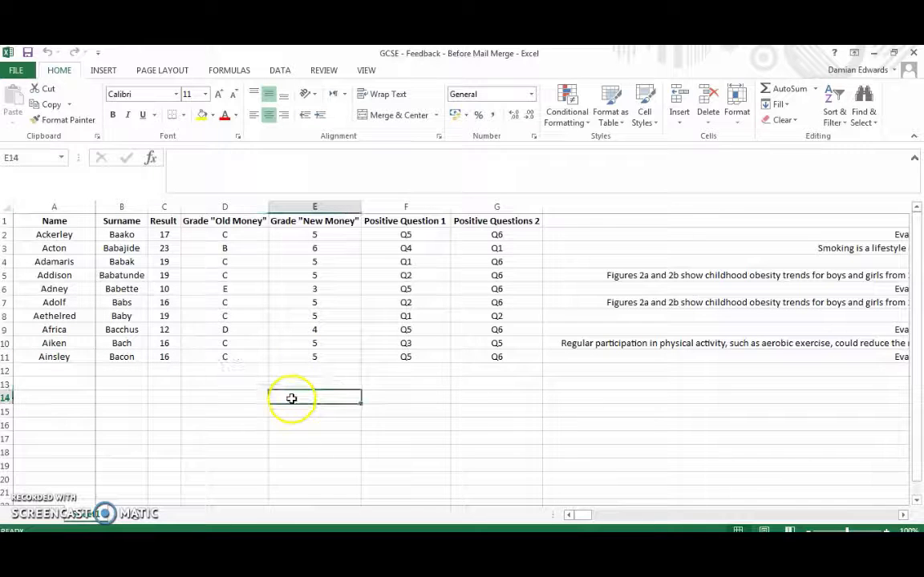
pyautogui.click(913, 53)
pyautogui.click(193, 544)
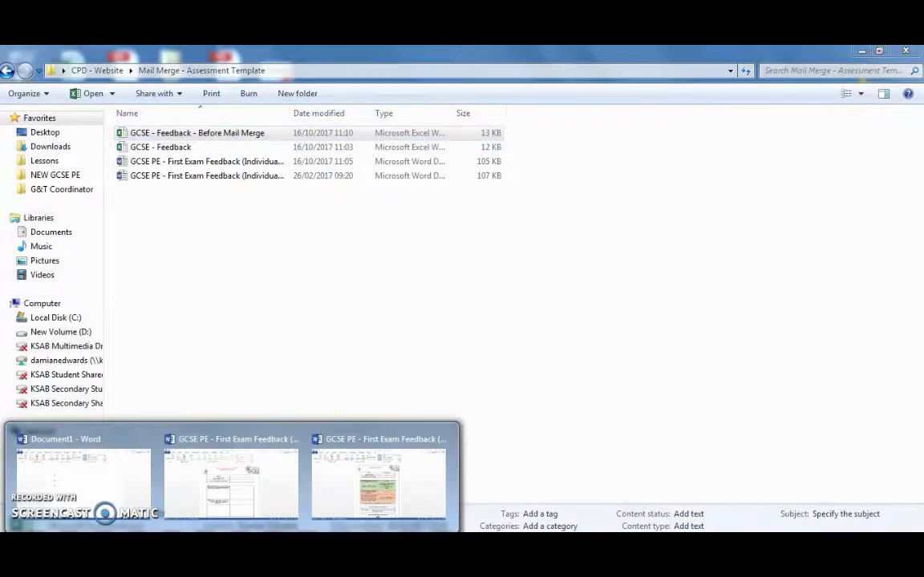
pyautogui.click(235, 513)
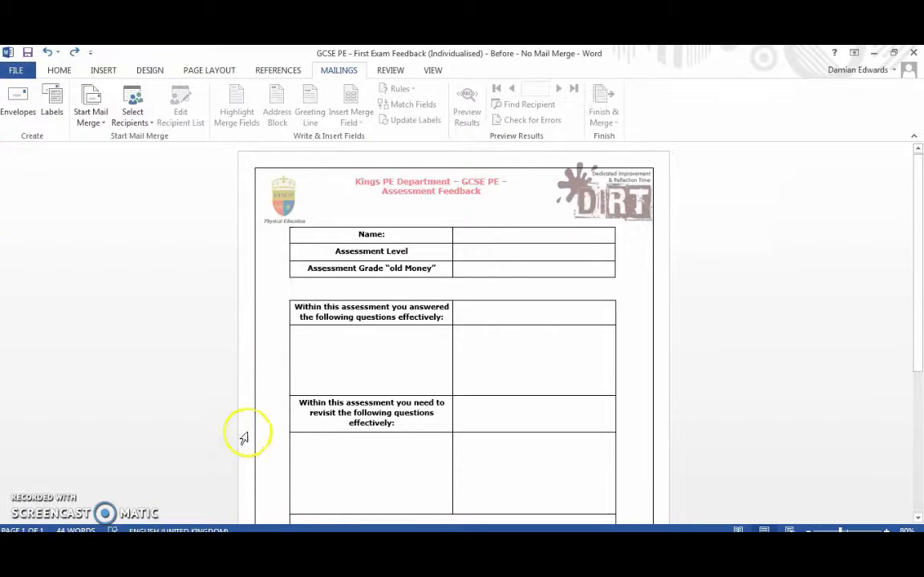
# Link the letter to the existing Excel list in Desktop > CPD - Website > Mail Merge - Assessment Template, using Sheet1$ with column headers
pyautogui.click(472, 236)
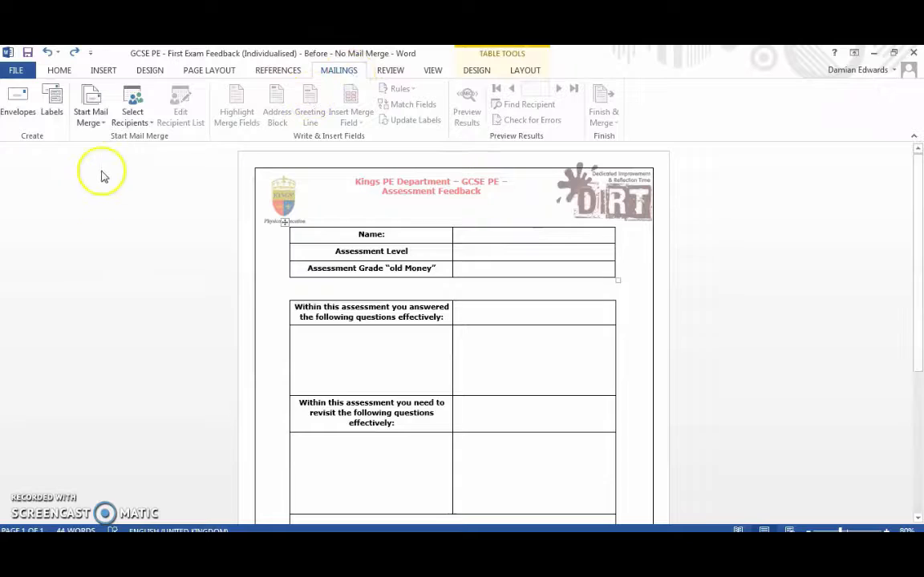
pyautogui.click(133, 122)
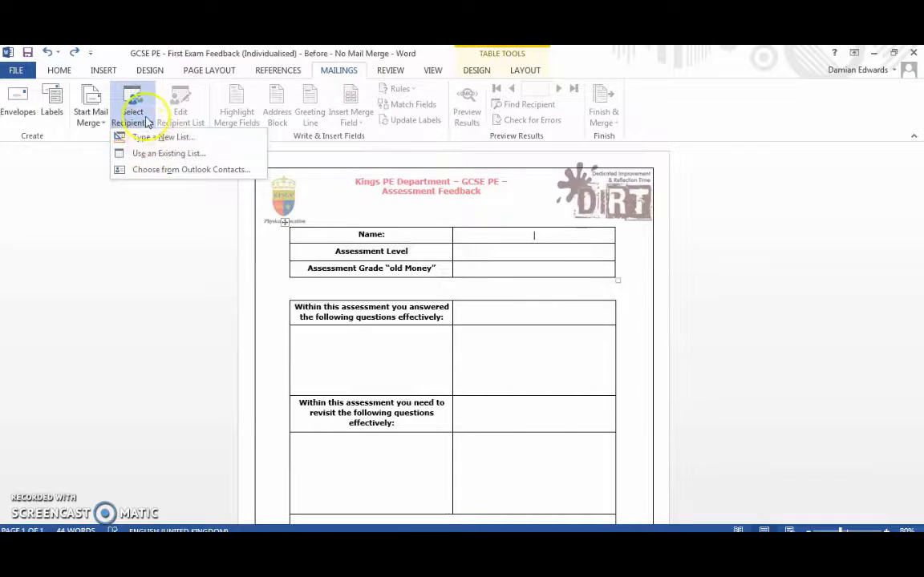
pyautogui.click(147, 120)
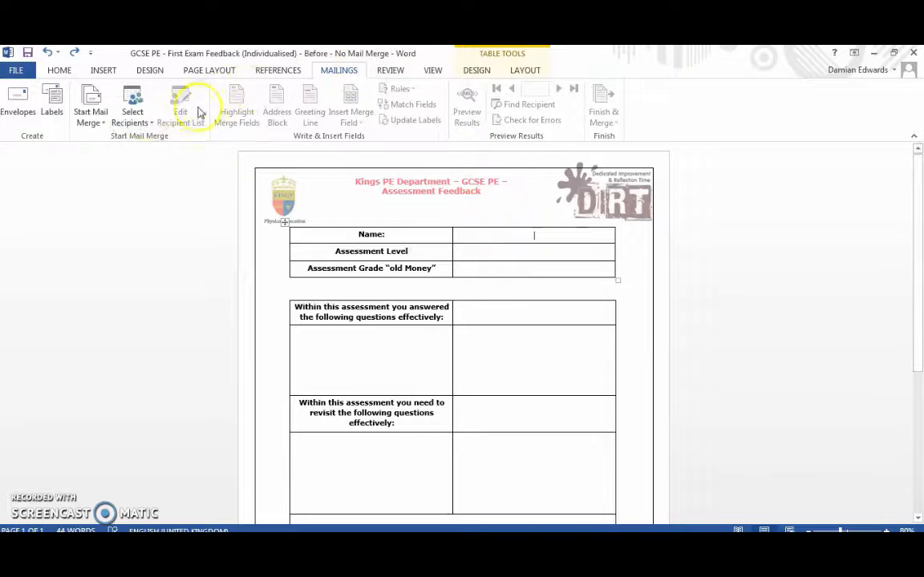
pyautogui.click(132, 106)
pyautogui.click(164, 156)
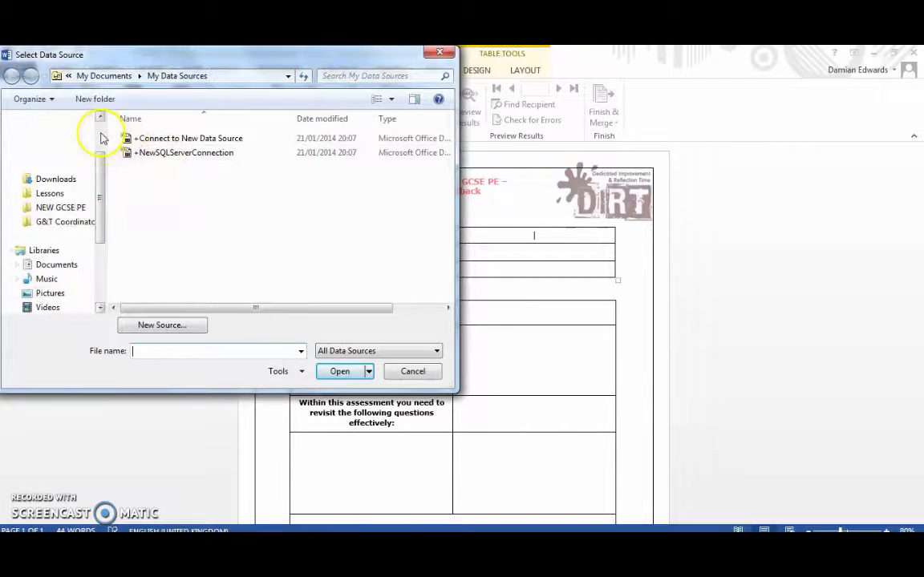
pyautogui.scroll(2, 64, 156)
pyautogui.click(50, 166)
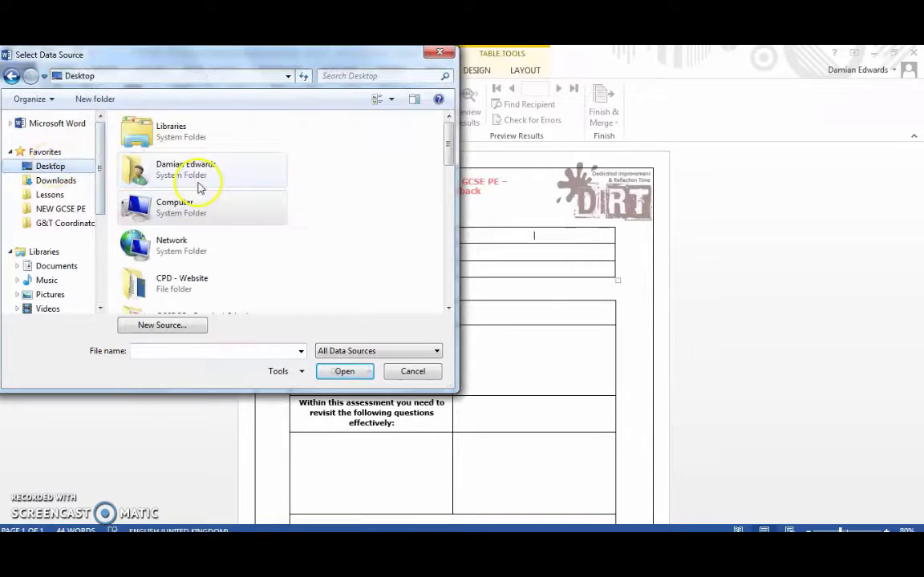
pyautogui.doubleClick(197, 287)
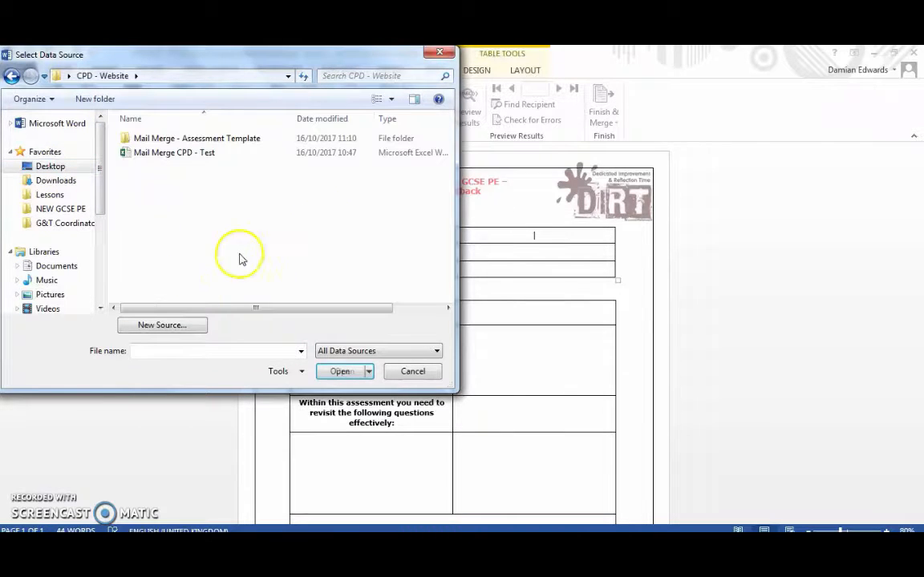
pyautogui.doubleClick(223, 140)
pyautogui.doubleClick(267, 145)
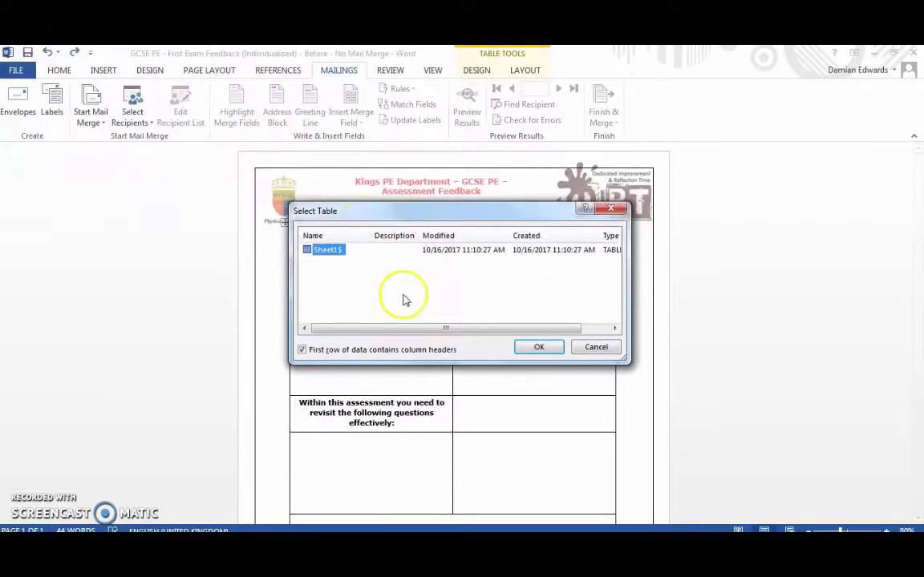
pyautogui.click(538, 347)
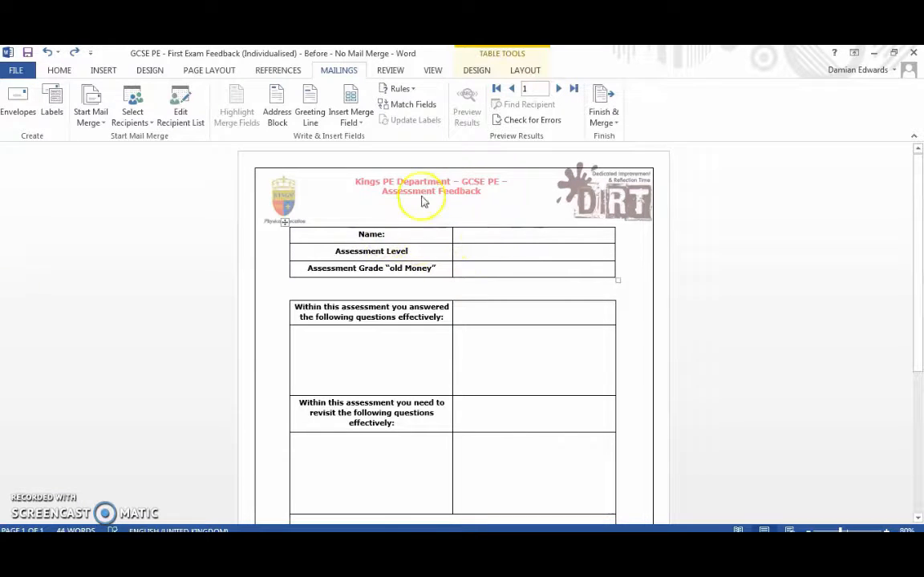
# Insert the Name merge field in the empty Name cell and the Result_ field in the Assessment Level cell
pyautogui.click(352, 120)
pyautogui.click(361, 138)
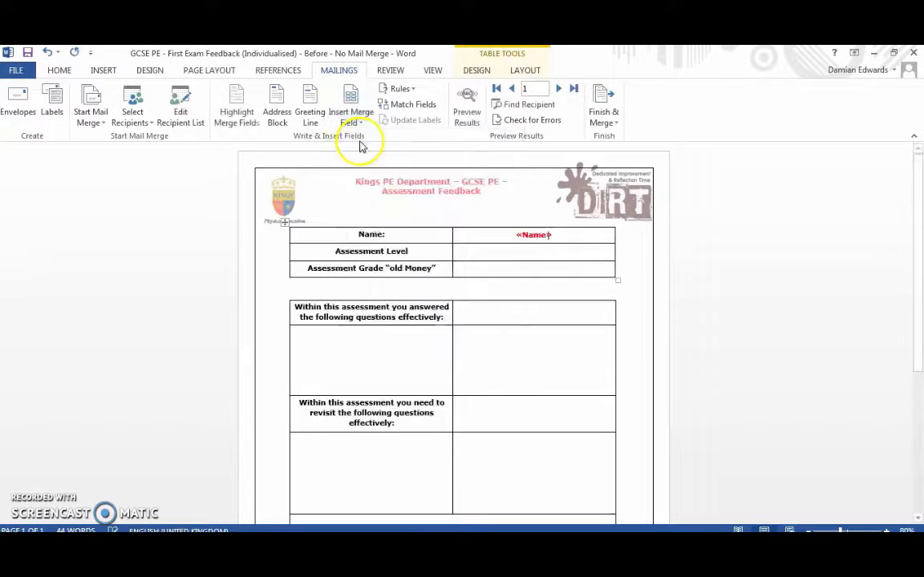
pyautogui.click(495, 252)
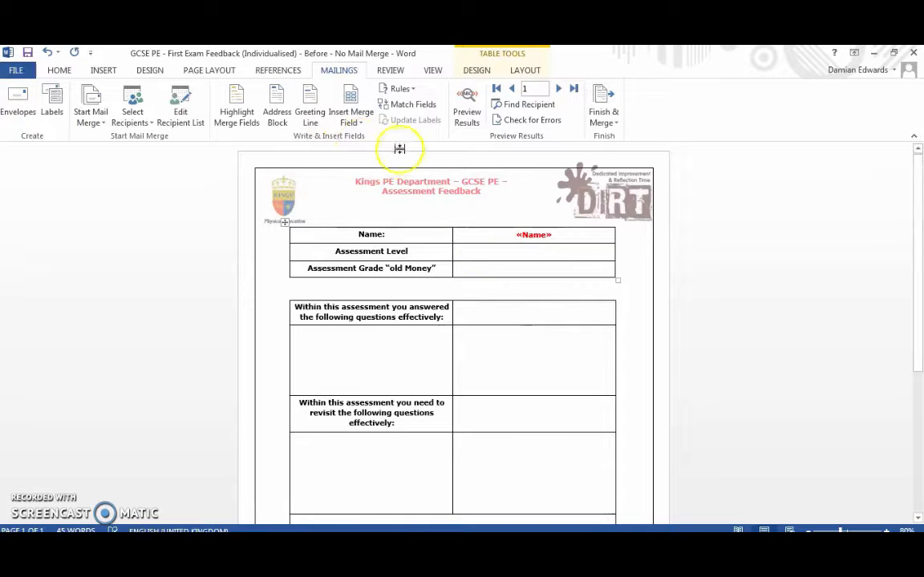
pyautogui.click(354, 118)
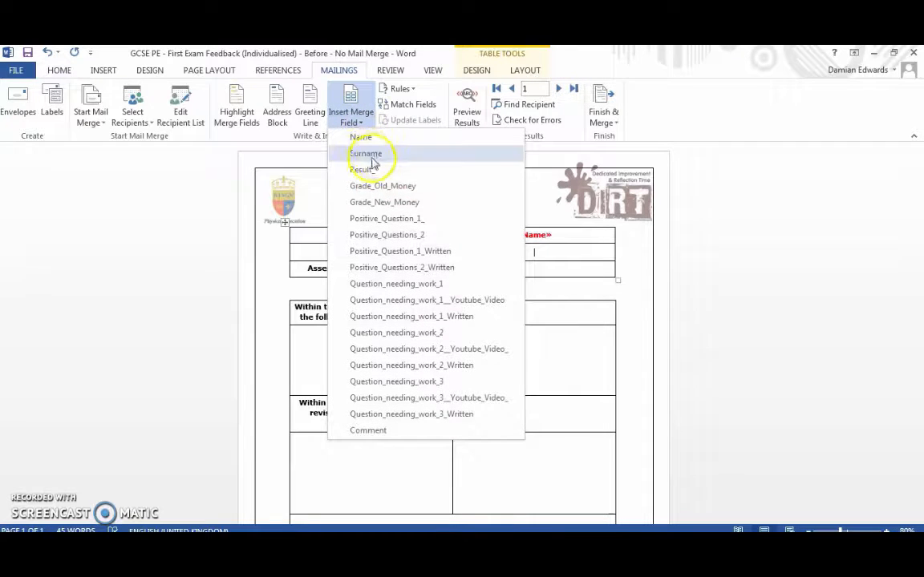
pyautogui.click(441, 171)
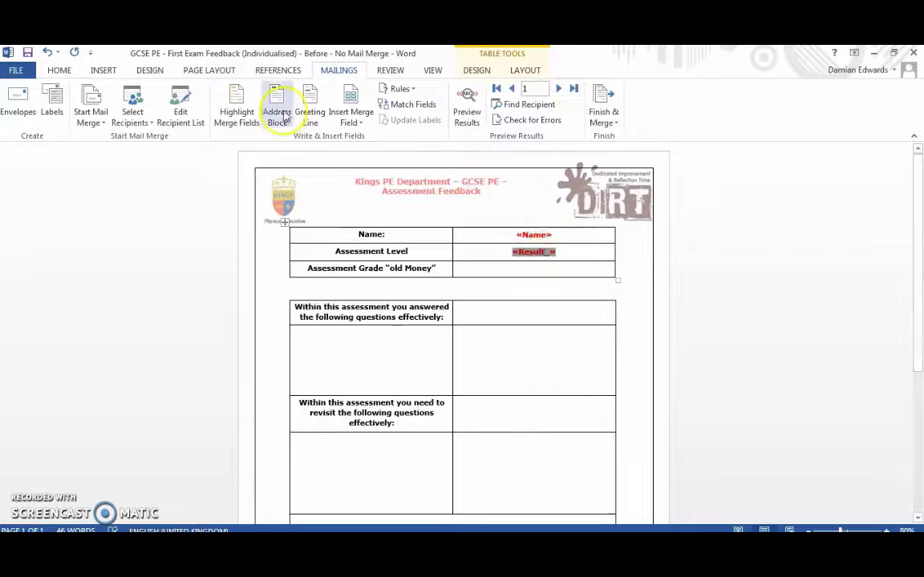
# Replace the Result_ field with Grade_New_Money and insert the Grade_Old_Money field in the Assessment Grade "old Money" row
pyautogui.click(353, 116)
pyautogui.click(427, 205)
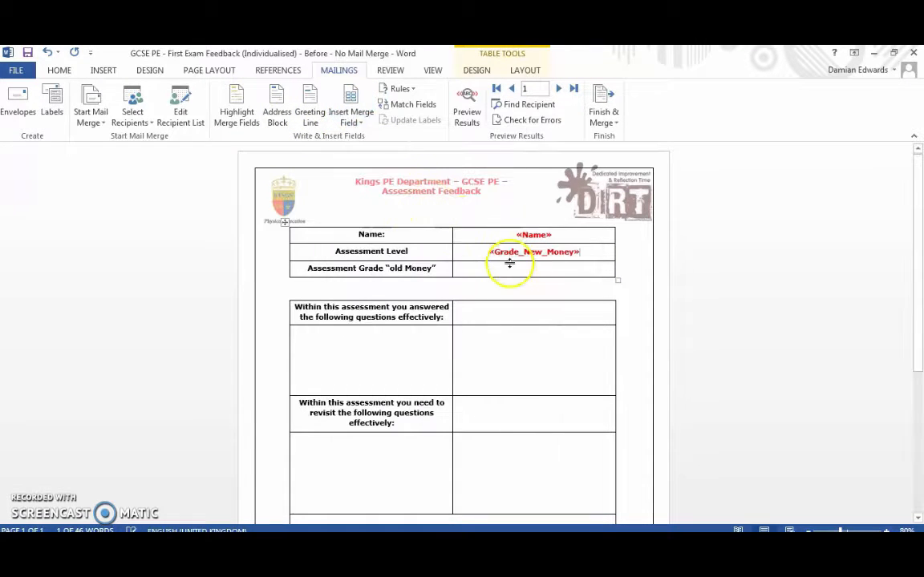
pyautogui.click(354, 118)
pyautogui.click(401, 187)
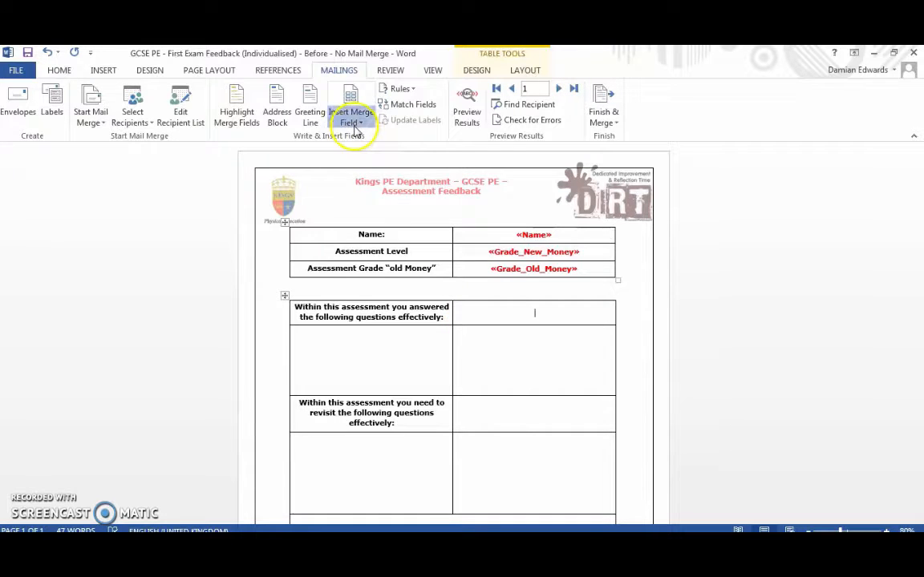
# Insert Positive_Question_1_ beside the effectively answered questions heading and Positive_Question_1_Written in the cell below that heading
pyautogui.click(354, 120)
pyautogui.click(413, 220)
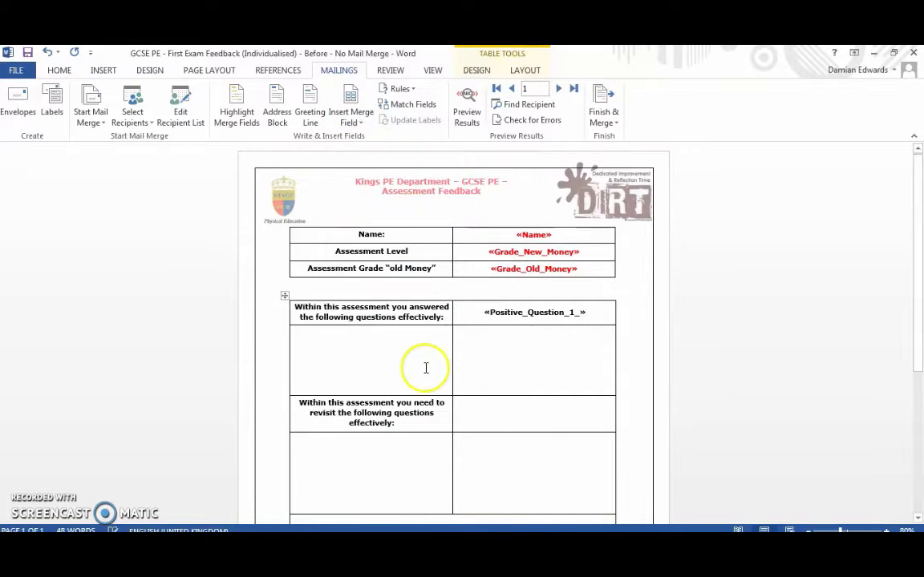
pyautogui.click(350, 118)
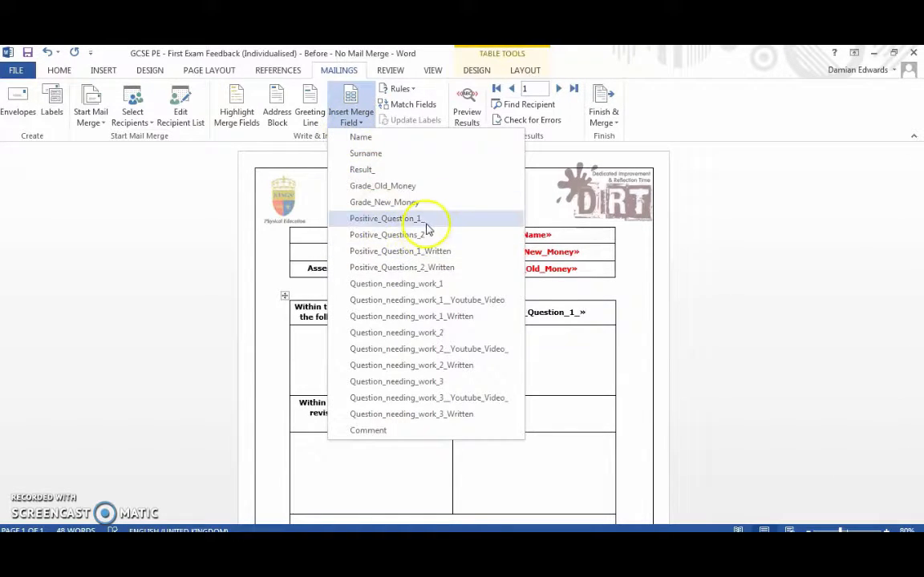
pyautogui.click(444, 251)
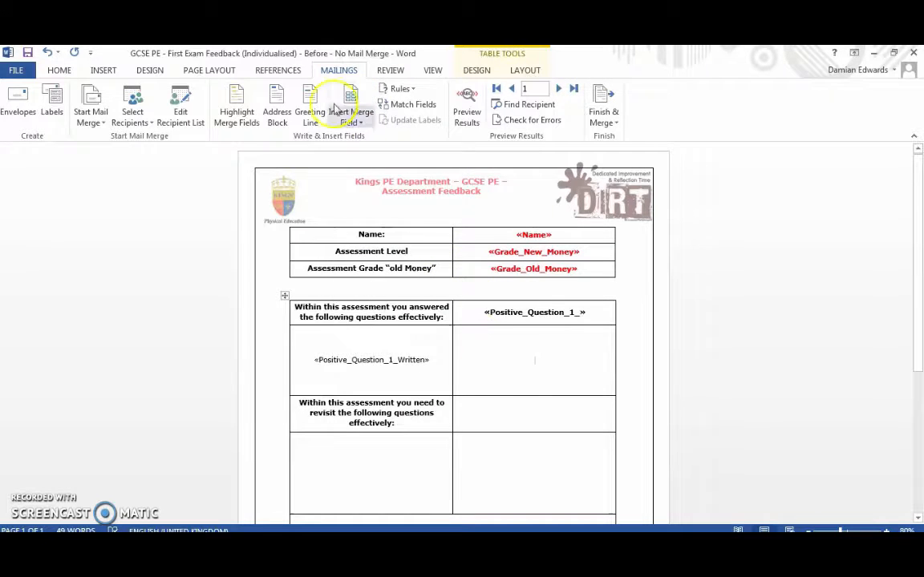
# Insert the Positive_Questions_2_Written merge field in the empty cell beneath Positive_Question_1_
pyautogui.click(353, 117)
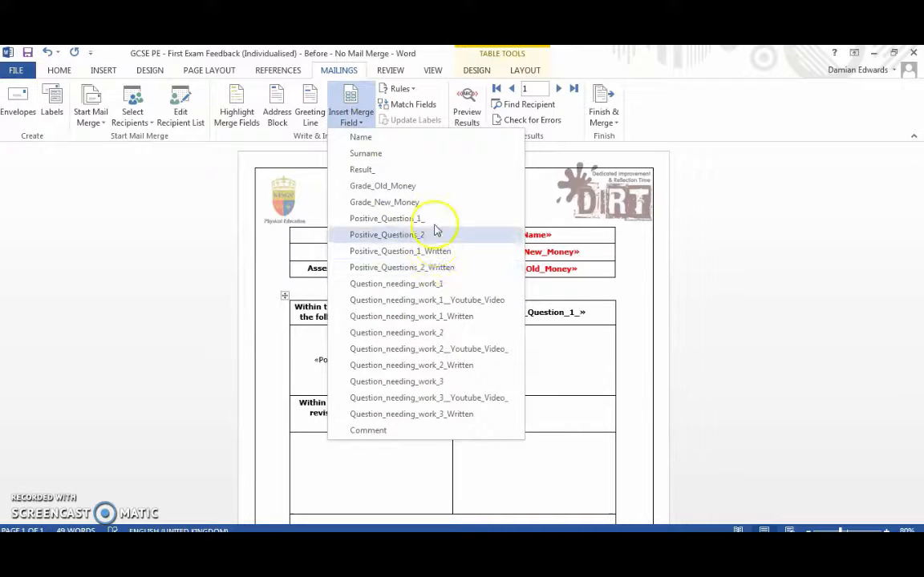
pyautogui.click(467, 266)
pyautogui.press('Down')
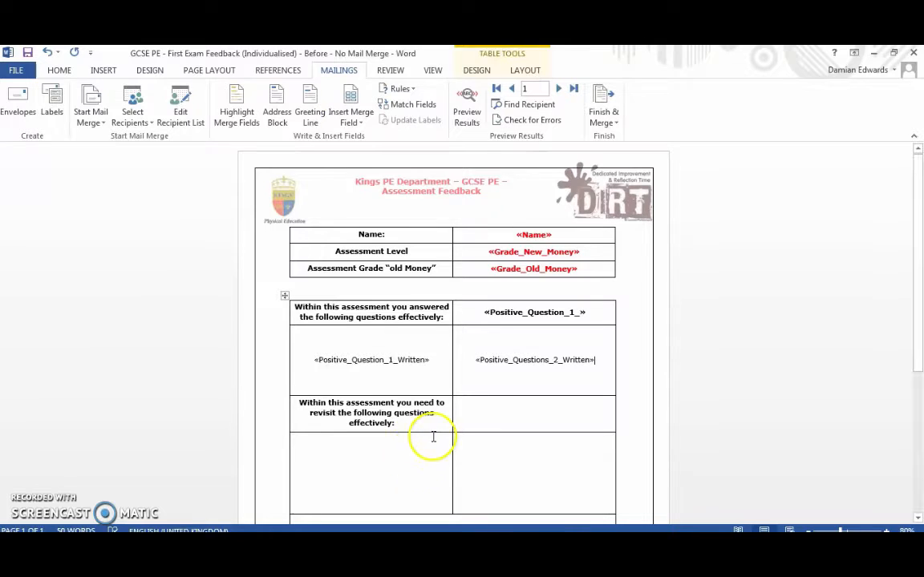
# Insert Question_needing_work_1 beside the questions to revisit heading and Question_needing_work_1_Written in the cell below that heading
pyautogui.click(350, 117)
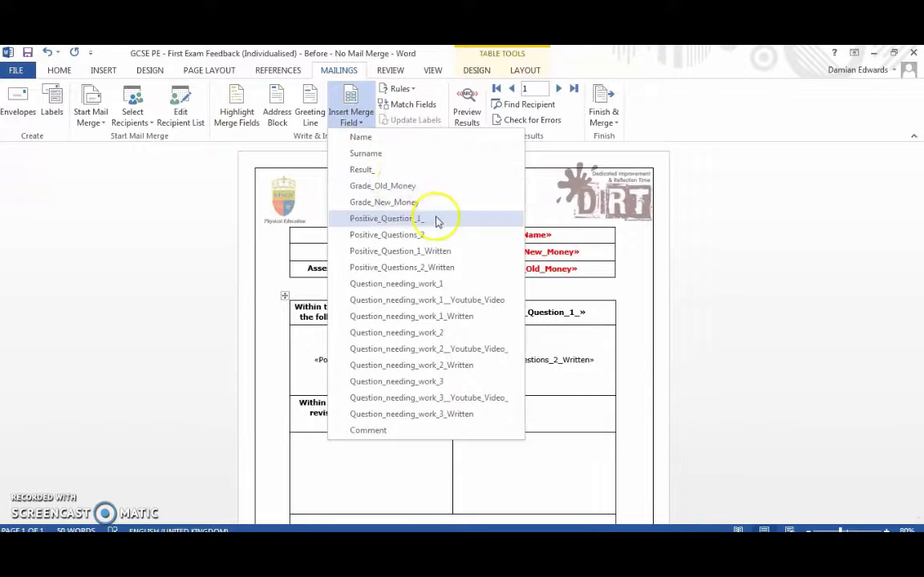
pyautogui.click(484, 285)
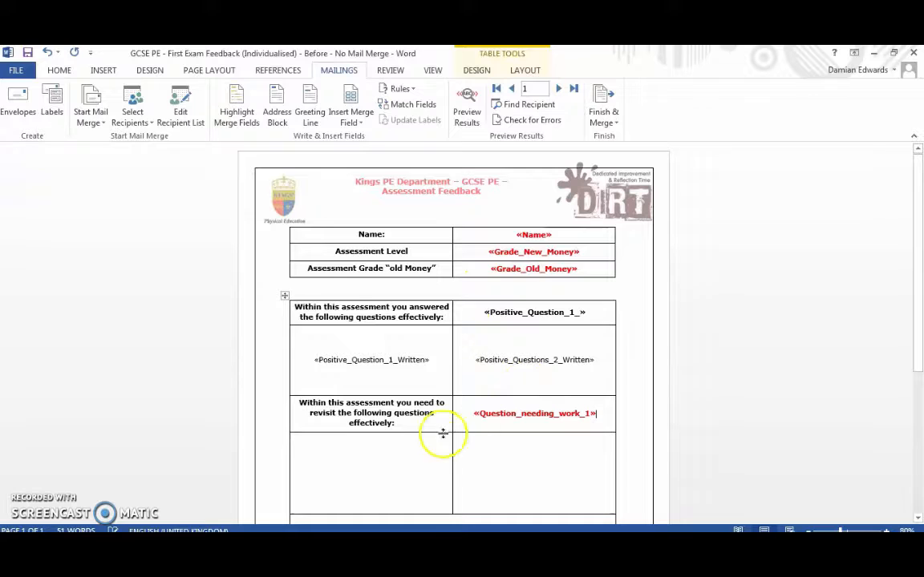
pyautogui.click(353, 114)
pyautogui.click(465, 318)
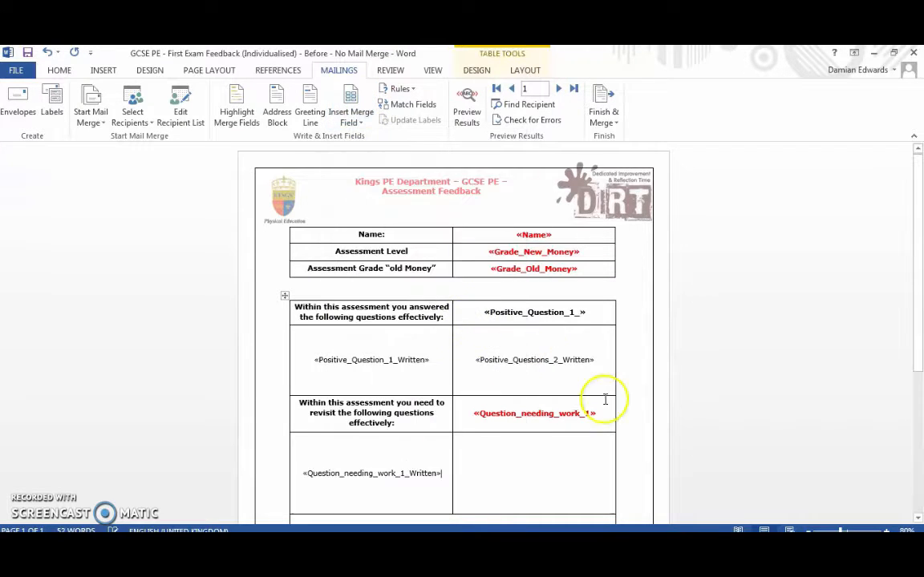
# Insert the Comment merge field in the empty cell under Teacher Feedback on this assessment
pyautogui.scroll(-5, 604, 398)
pyautogui.click(392, 369)
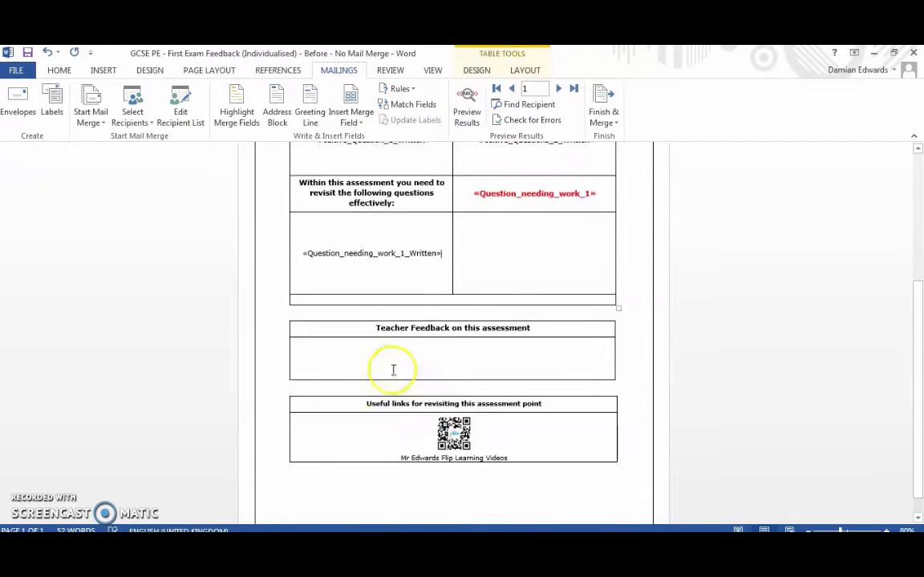
pyautogui.click(350, 121)
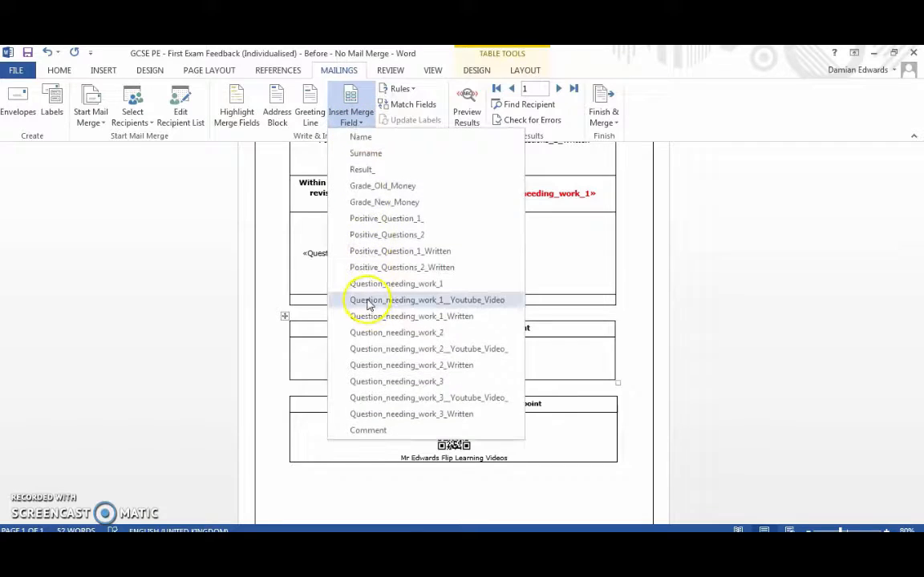
pyautogui.click(368, 430)
# Turn on the merge results preview and check the first pupil's feedback sheet from top to bottom
pyautogui.scroll(1, 609, 233)
pyautogui.scroll(3, 609, 233)
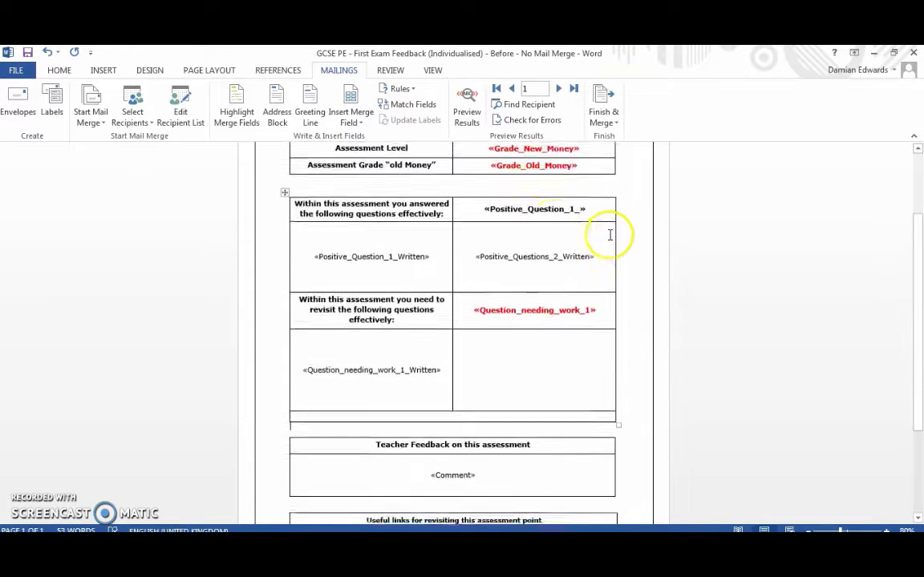
pyautogui.click(468, 110)
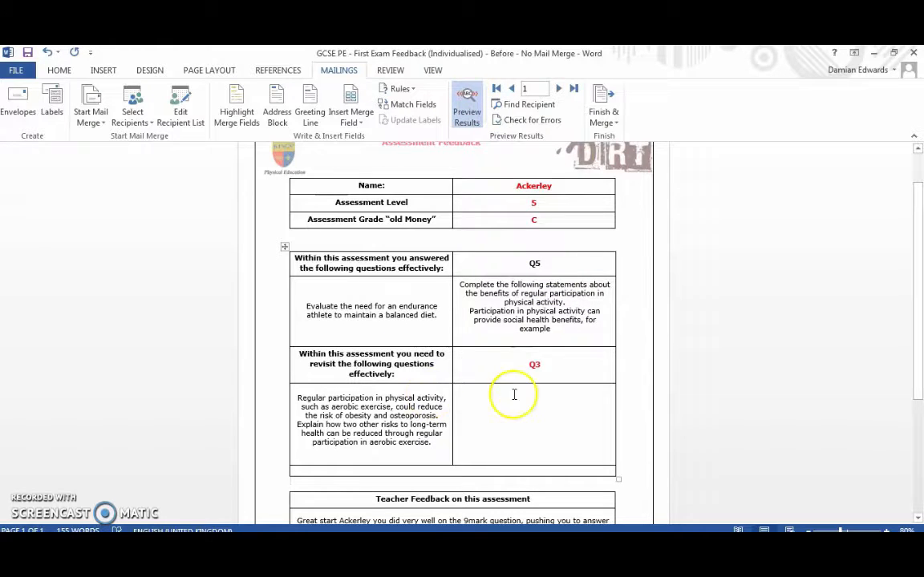
pyautogui.scroll(-5, 472, 325)
pyautogui.scroll(4, 473, 332)
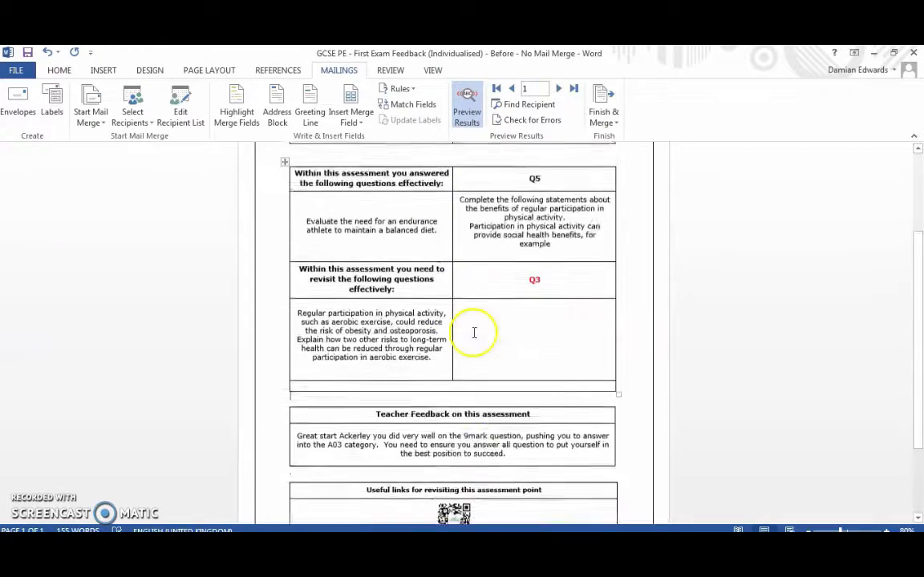
pyautogui.scroll(2, 438, 298)
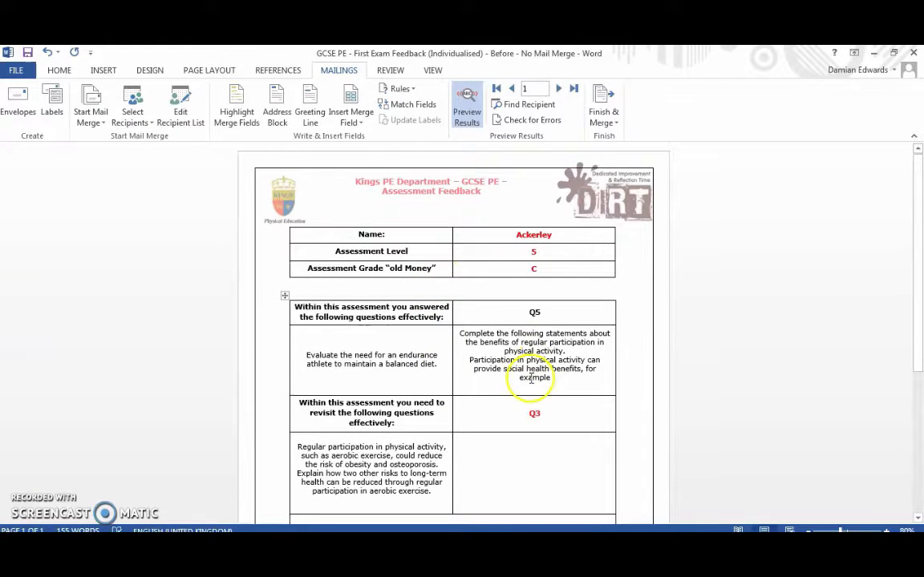
# Examine the first pupil's merged question entries and the teacher feedback comment in the preview
pyautogui.scroll(-2, 491, 369)
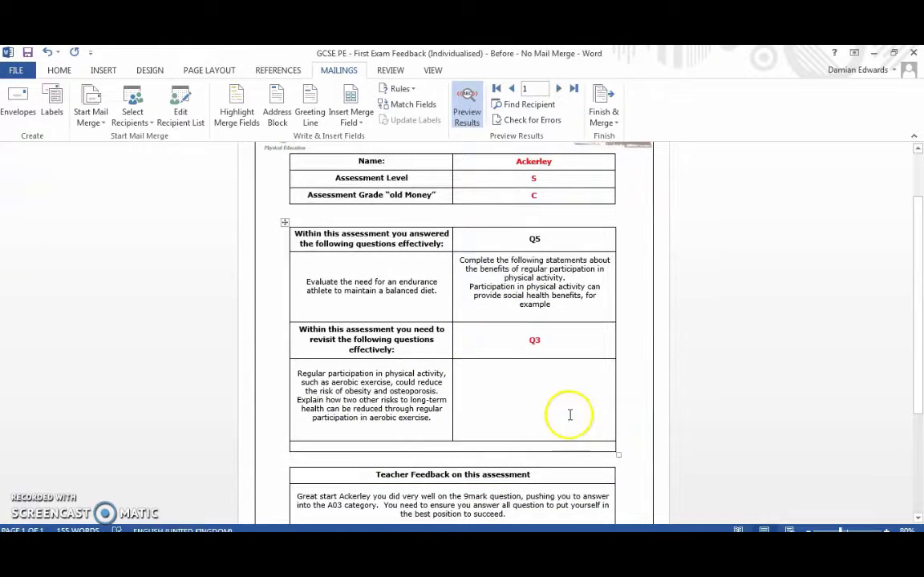
pyautogui.moveTo(414, 340); pyautogui.dragTo(680, 295)
pyautogui.click(618, 320)
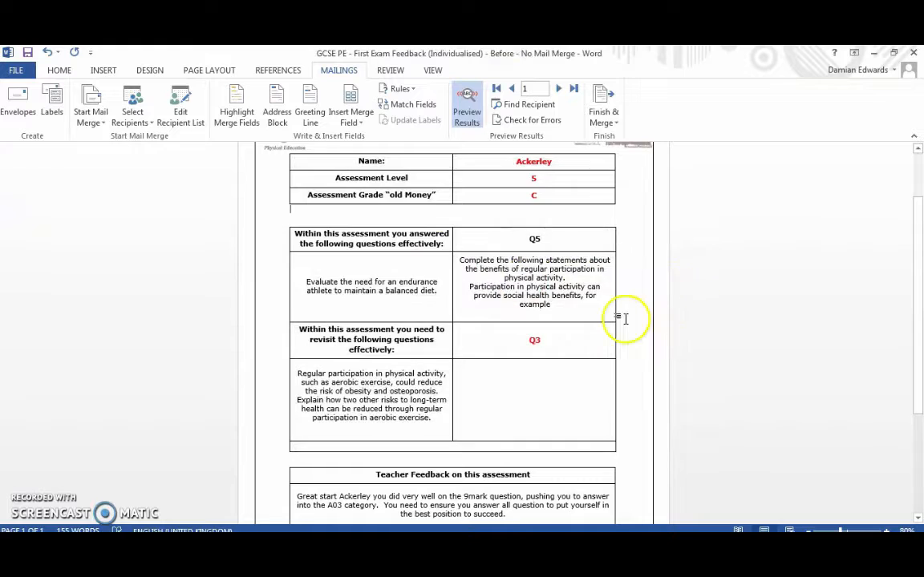
pyautogui.scroll(-3, 353, 293)
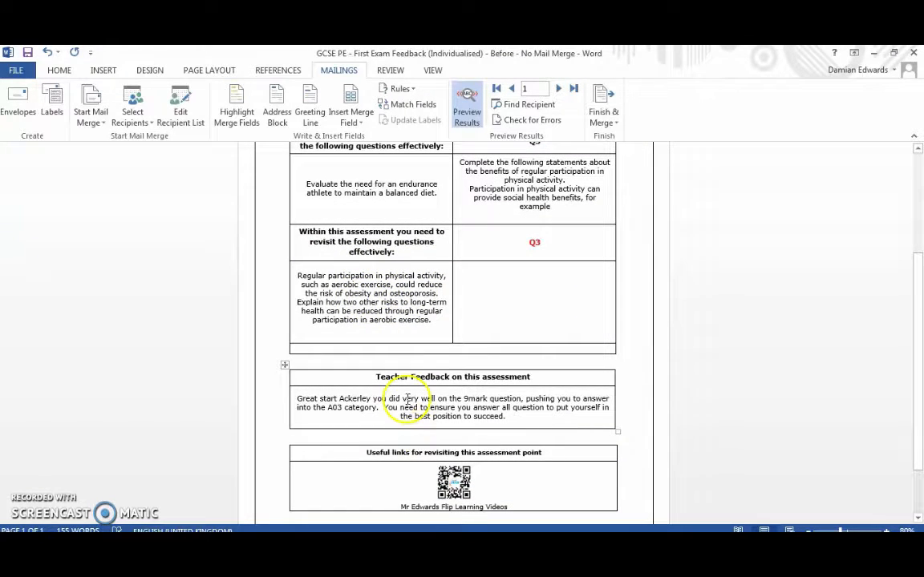
pyautogui.tripleClick(371, 398)
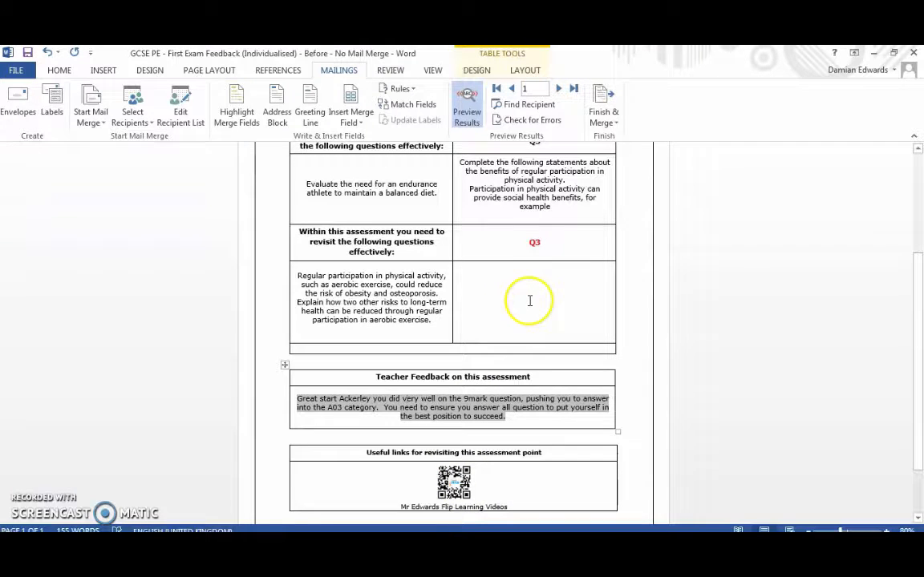
pyautogui.scroll(-2, 521, 308)
pyautogui.scroll(5, 521, 300)
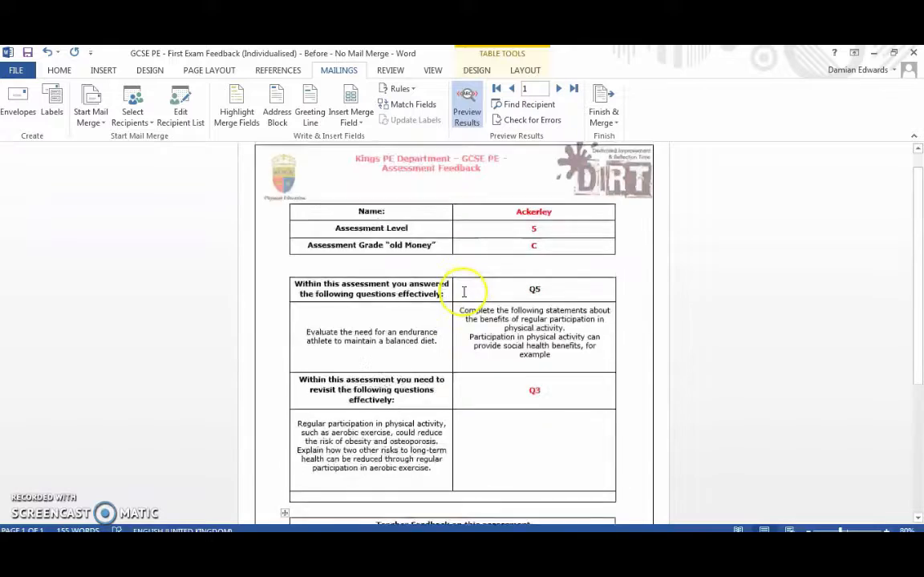
# Step the merge preview forward from the first pupil's record to record 5
pyautogui.click(558, 88)
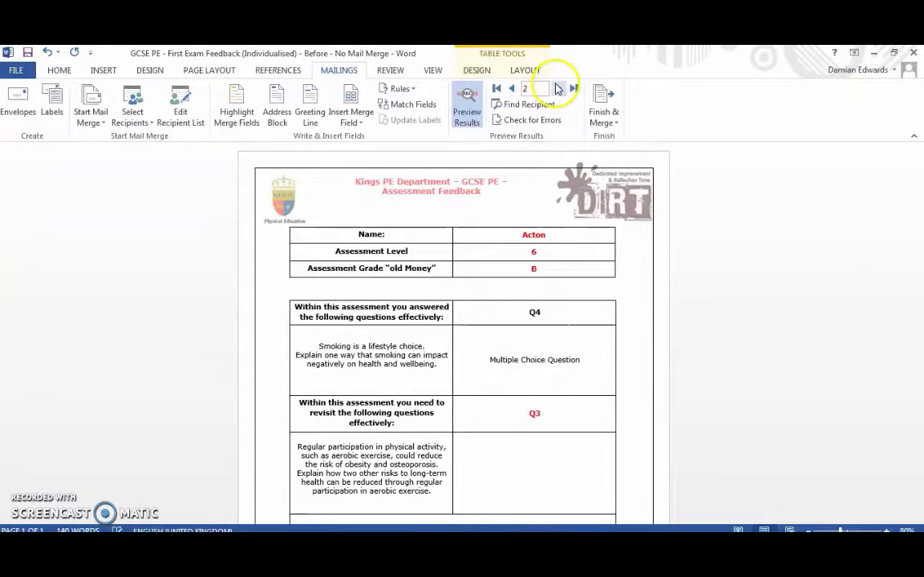
pyautogui.click(558, 88)
pyautogui.click(558, 88)
pyautogui.click(558, 89)
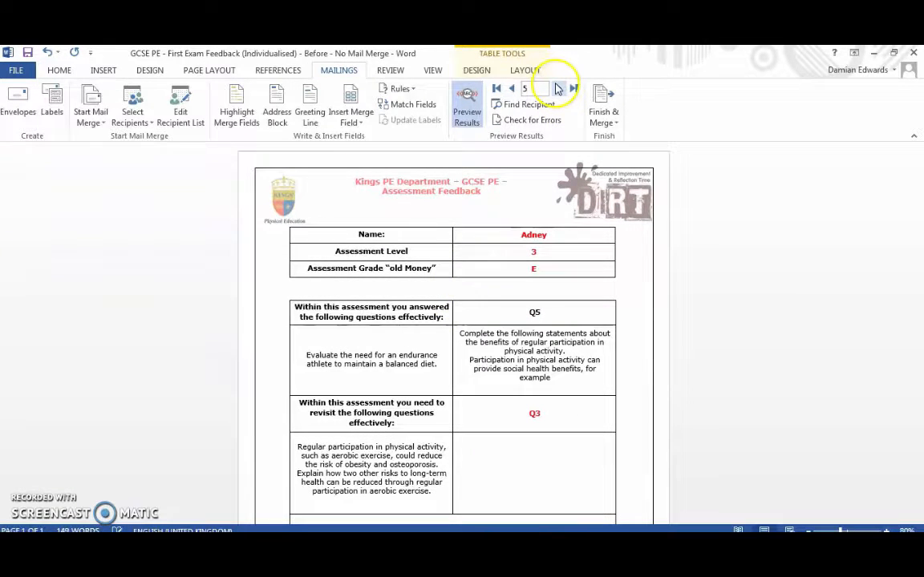
# Step the merge preview forward from record 5 to record 11, and return it to the first record
pyautogui.click(558, 89)
pyautogui.click(558, 88)
pyautogui.click(558, 89)
pyautogui.click(558, 88)
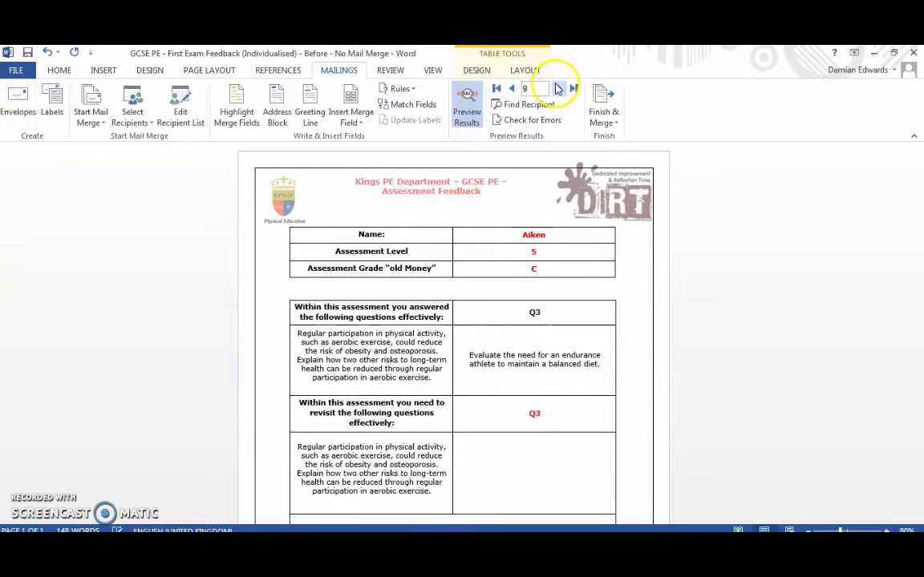
pyautogui.click(558, 89)
pyautogui.click(558, 88)
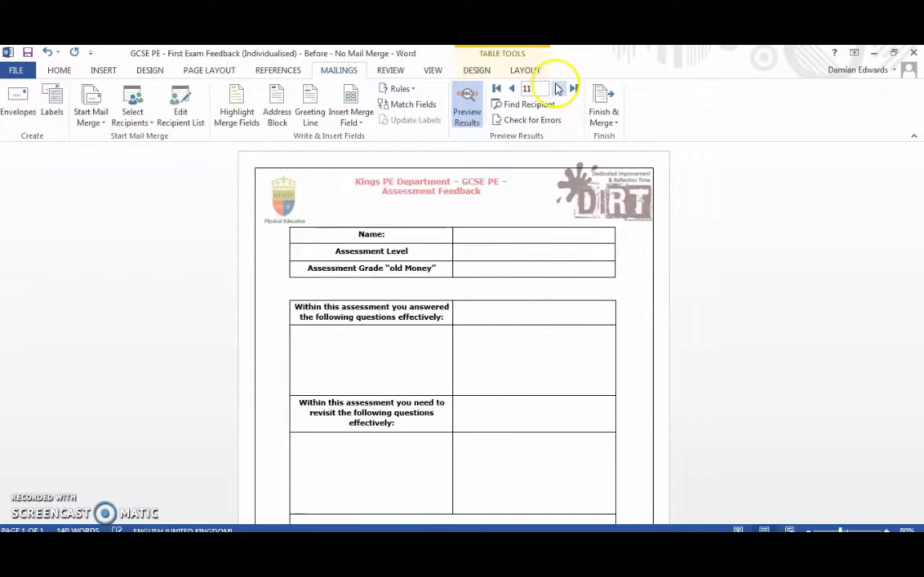
pyautogui.click(497, 89)
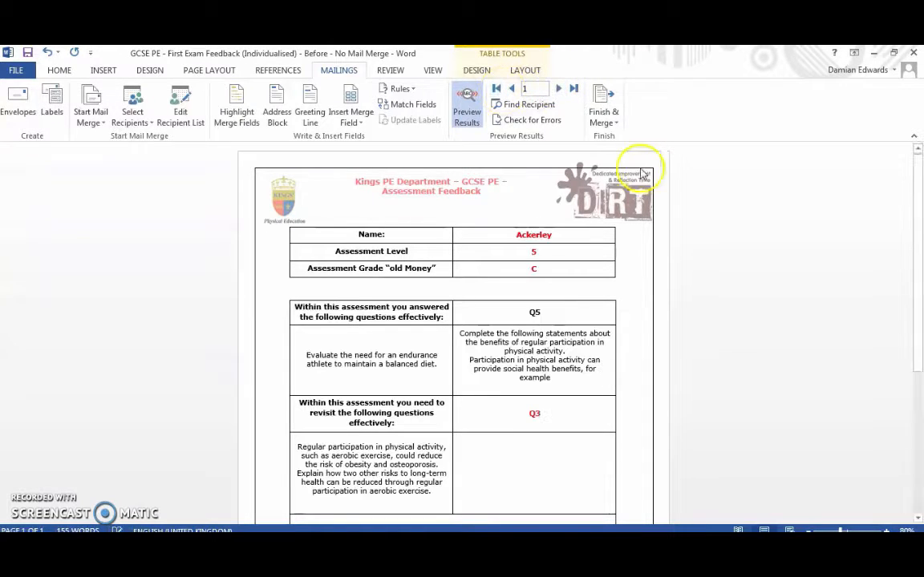
# Finish the merge by printing the feedback sheets for all records on KSAB-CANON-PRINTER with the default print settings
pyautogui.click(603, 113)
pyautogui.click(639, 154)
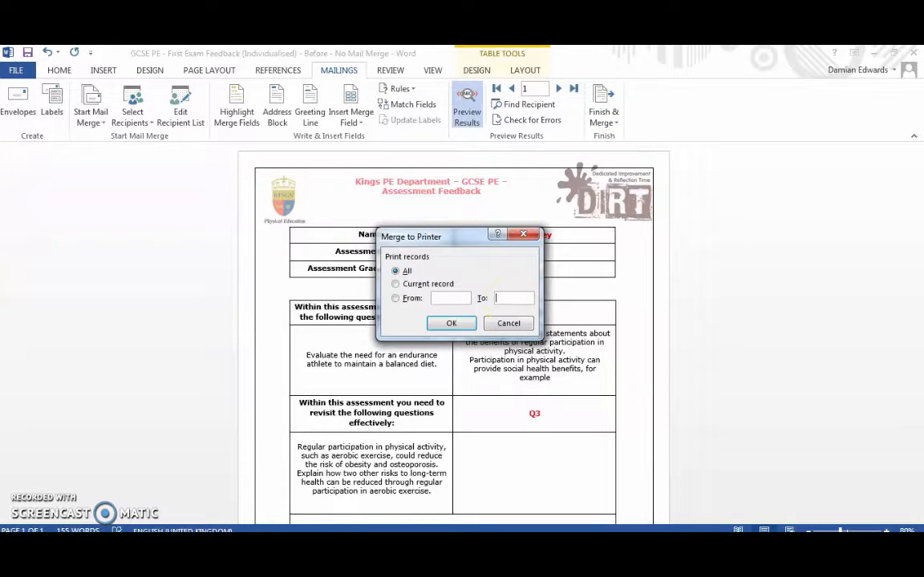
pyautogui.click(449, 323)
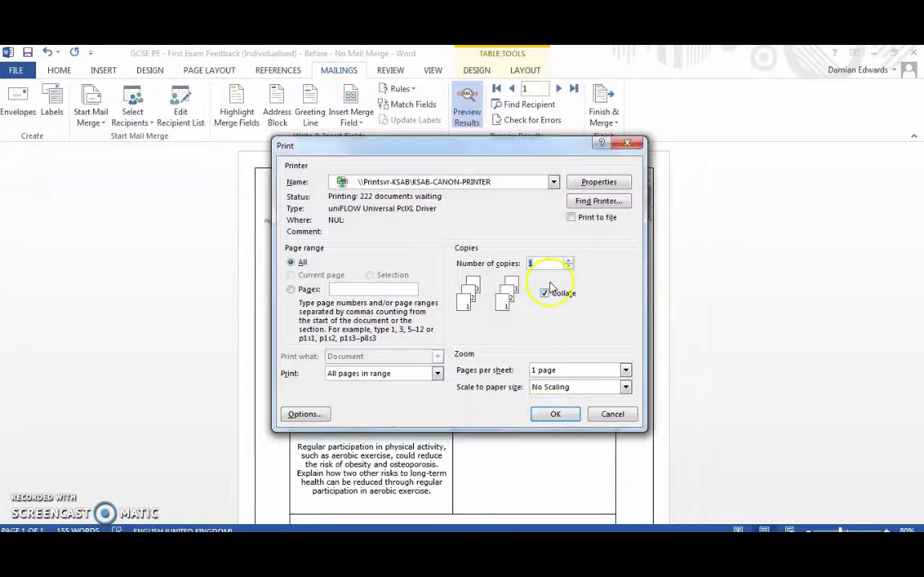
pyautogui.click(553, 417)
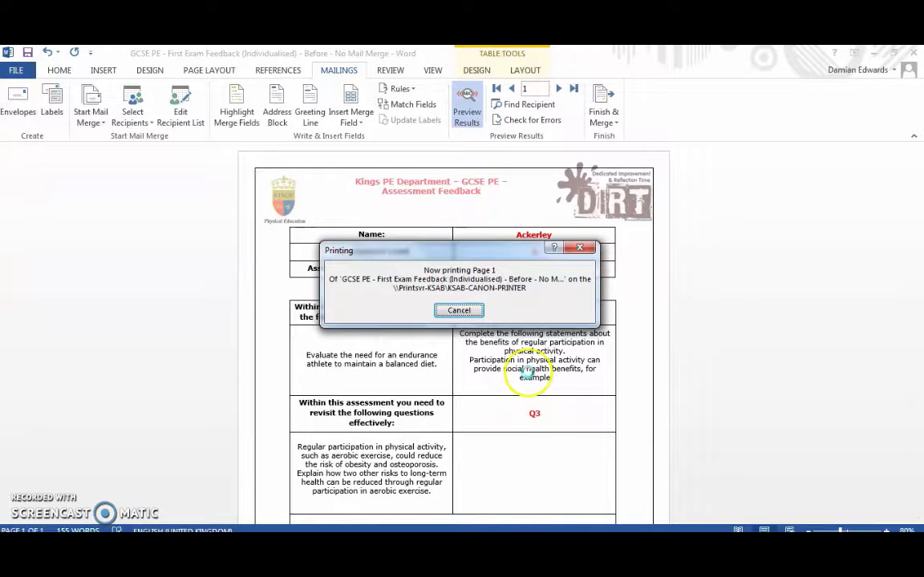